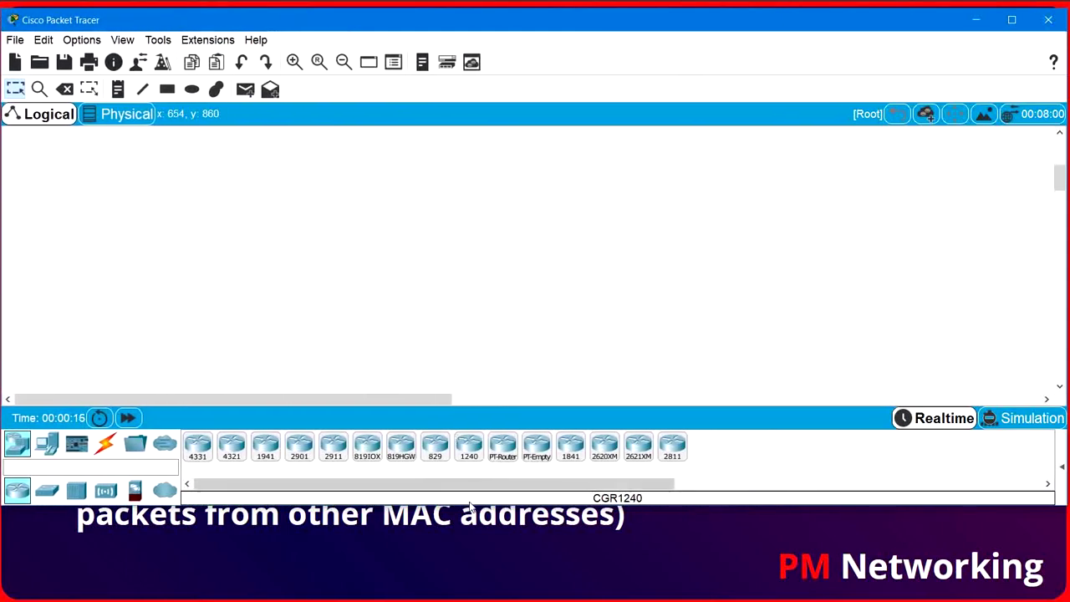
Place a 2960 switch and two PCs, PC0 and PC1, on the workspace
{"action": "left_click_drag", "start_coordinate": [472, 507], "coordinate": [473, 600]}
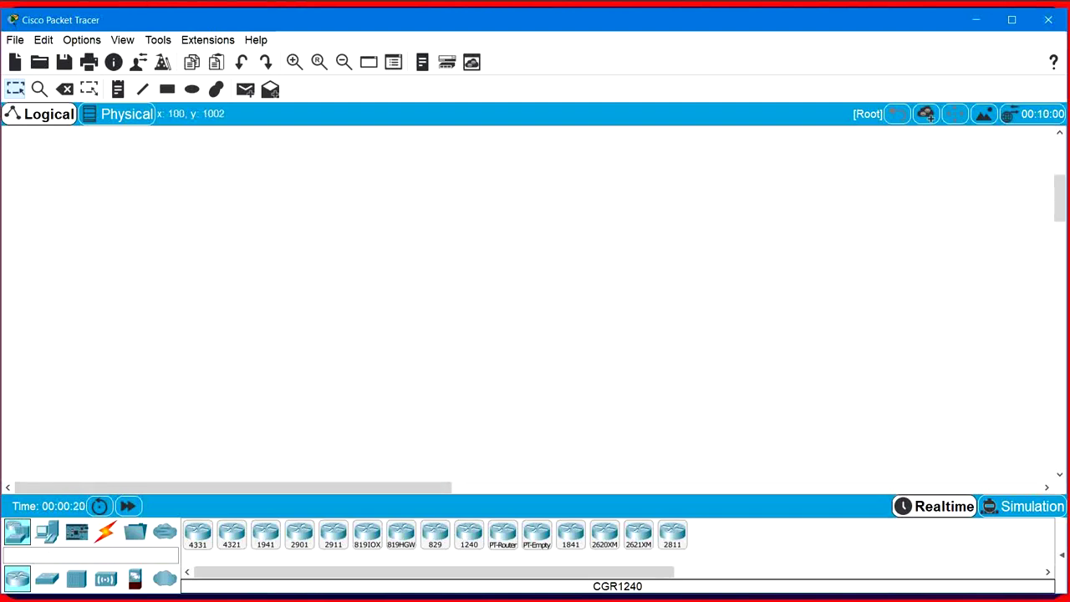
{"action": "left_click", "coordinate": [50, 580]}
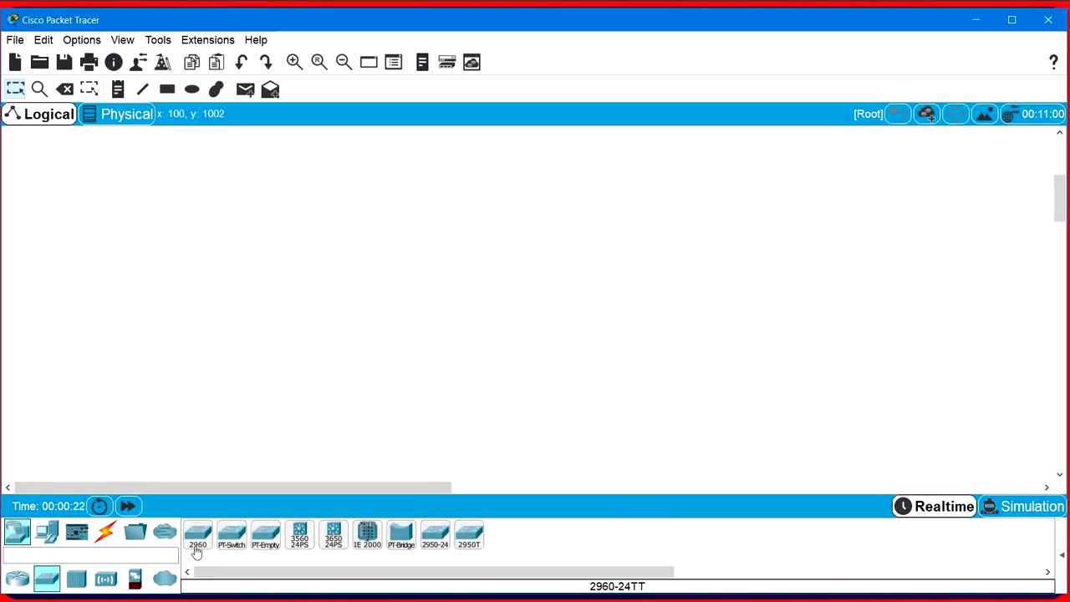
{"action": "left_click_drag", "start_coordinate": [198, 537], "coordinate": [383, 209]}
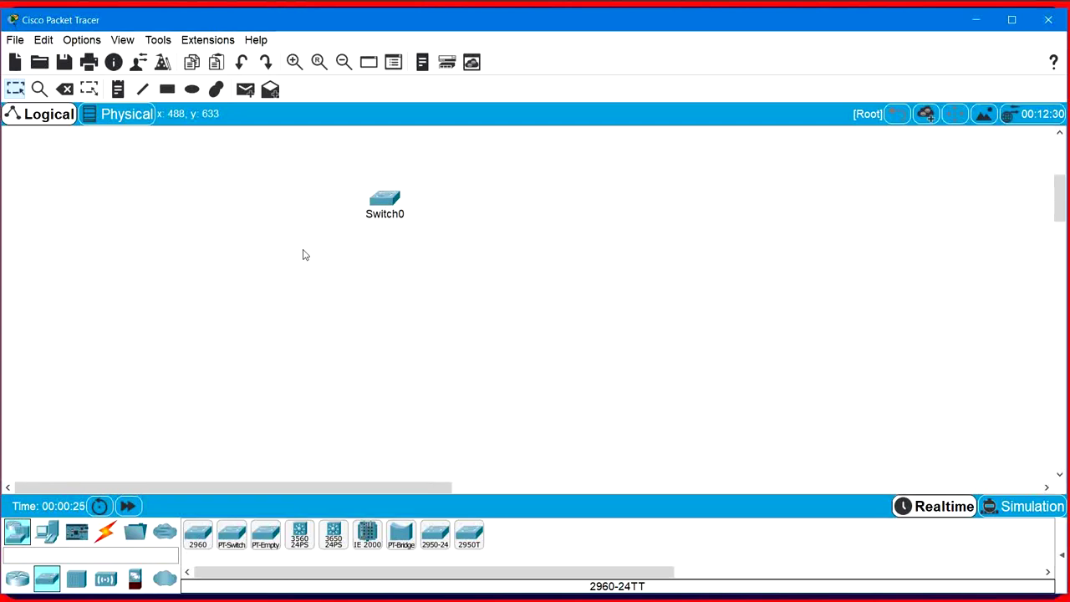
{"action": "left_click", "coordinate": [47, 532]}
{"action": "left_click_drag", "start_coordinate": [194, 540], "coordinate": [279, 347]}
{"action": "left_click_drag", "start_coordinate": [190, 539], "coordinate": [504, 334]}
Cable PC0 and PC1 to Switch0 using the automatic connection type
{"action": "left_click", "coordinate": [106, 536]}
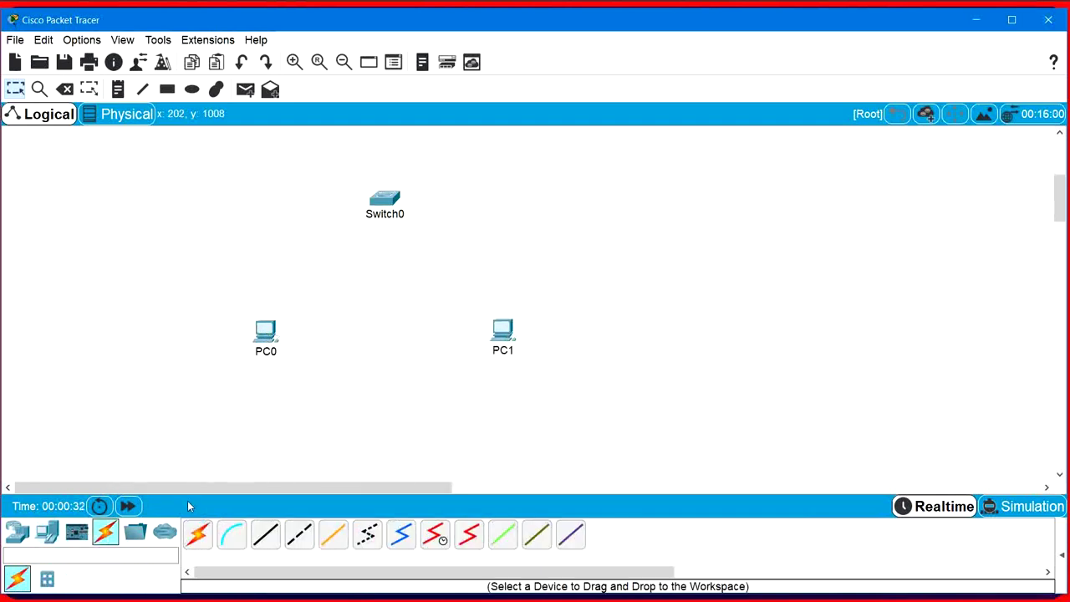
{"action": "left_click", "coordinate": [197, 535]}
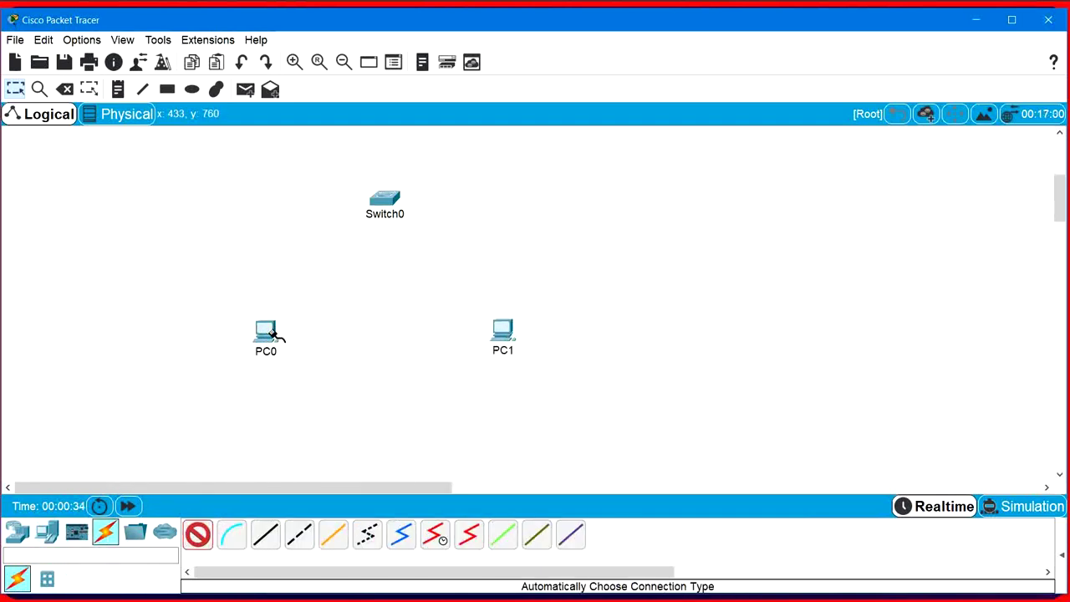
{"action": "left_click", "coordinate": [268, 330]}
{"action": "left_click", "coordinate": [382, 203]}
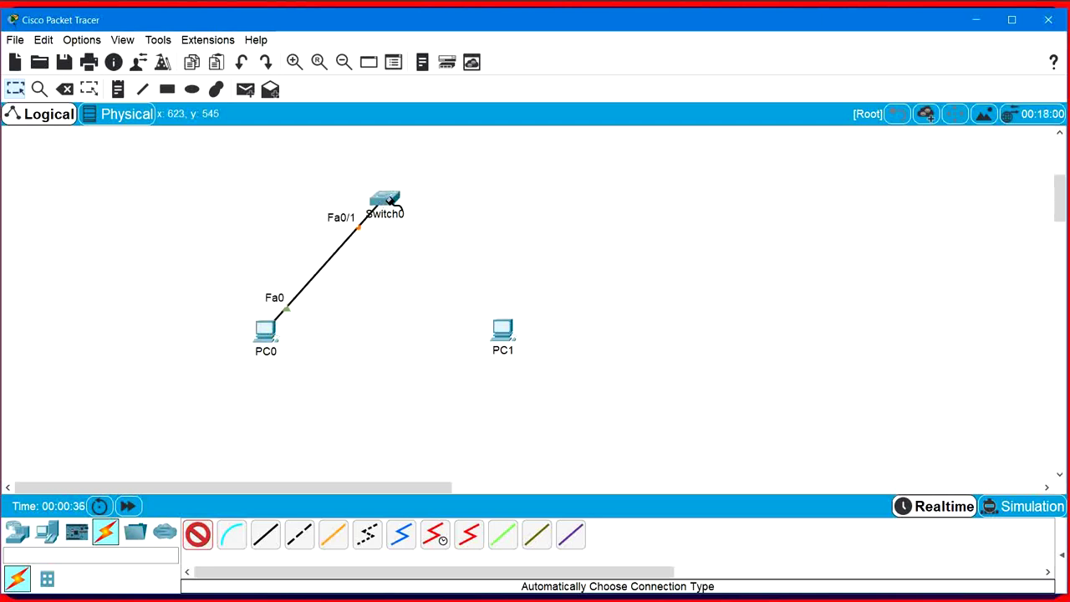
{"action": "left_click", "coordinate": [389, 201]}
{"action": "left_click", "coordinate": [502, 330]}
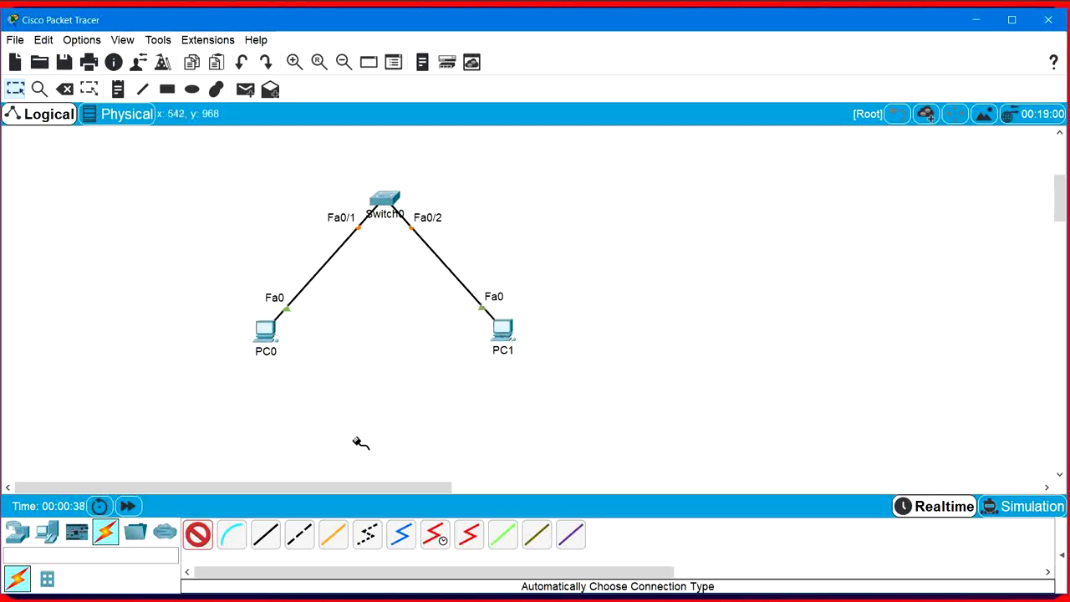
{"action": "left_click", "coordinate": [199, 539]}
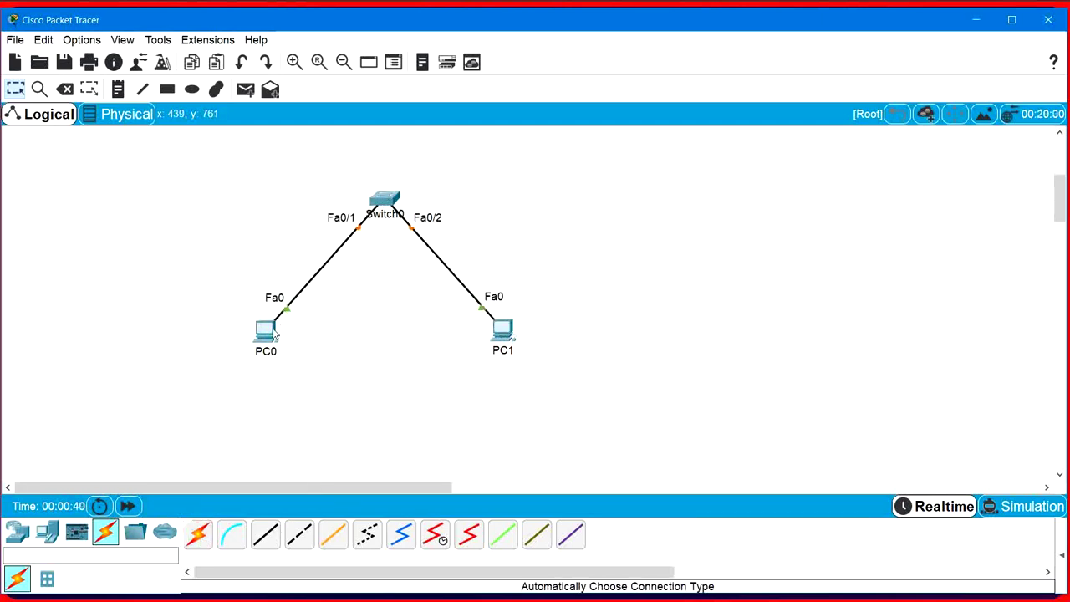
Give PC0 the static IP address 10.0.0.1 with auto-filled mask 255.0.0.0
{"action": "left_click", "coordinate": [268, 333]}
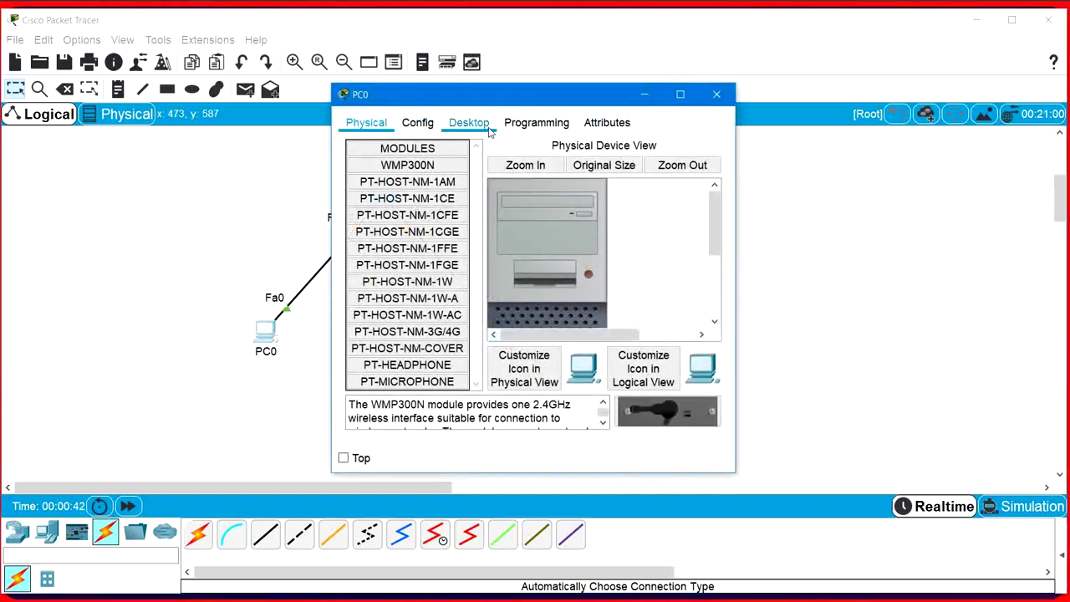
{"action": "left_click", "coordinate": [471, 124]}
{"action": "left_click", "coordinate": [404, 165]}
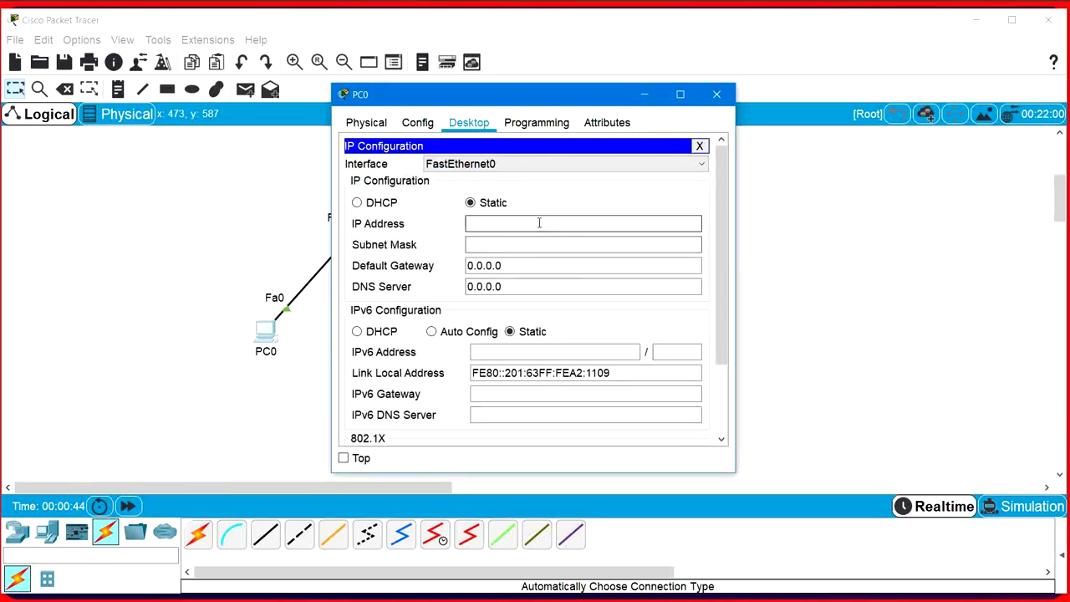
{"action": "type", "text": "10.0.0.1"}
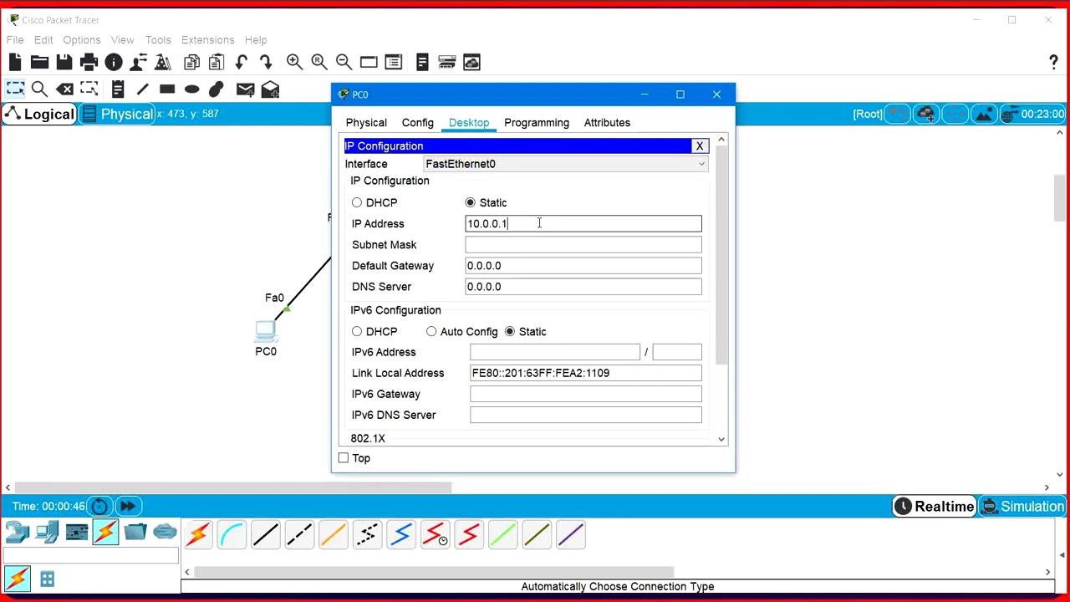
{"action": "key", "text": "Tab"}
{"action": "left_click", "coordinate": [717, 94]}
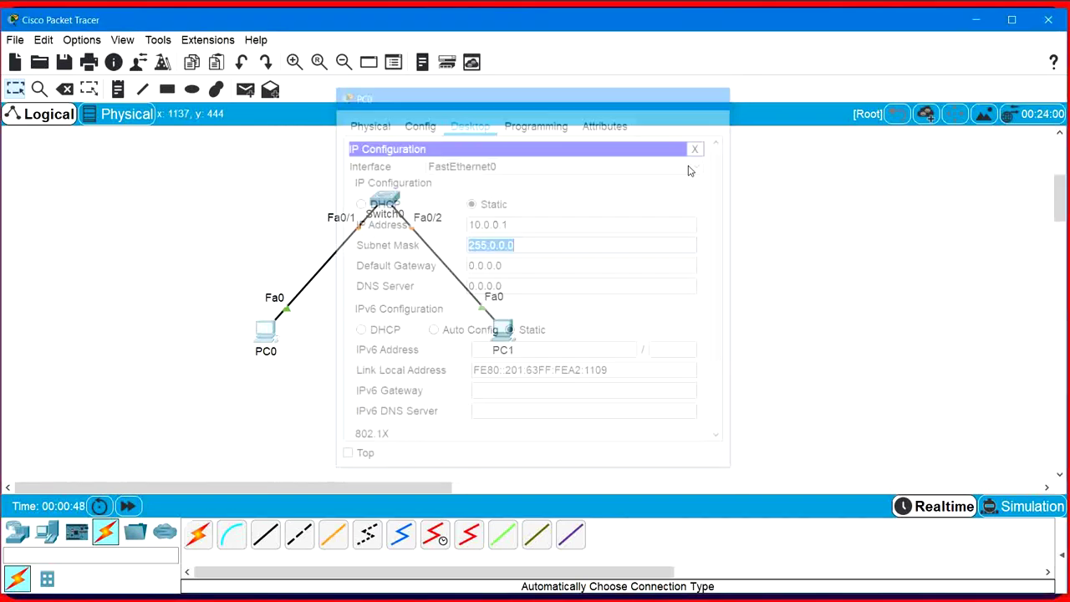
Give PC1 the static IP address 10.0.0.2 with mask 255.0.0.0
{"action": "left_click", "coordinate": [502, 330]}
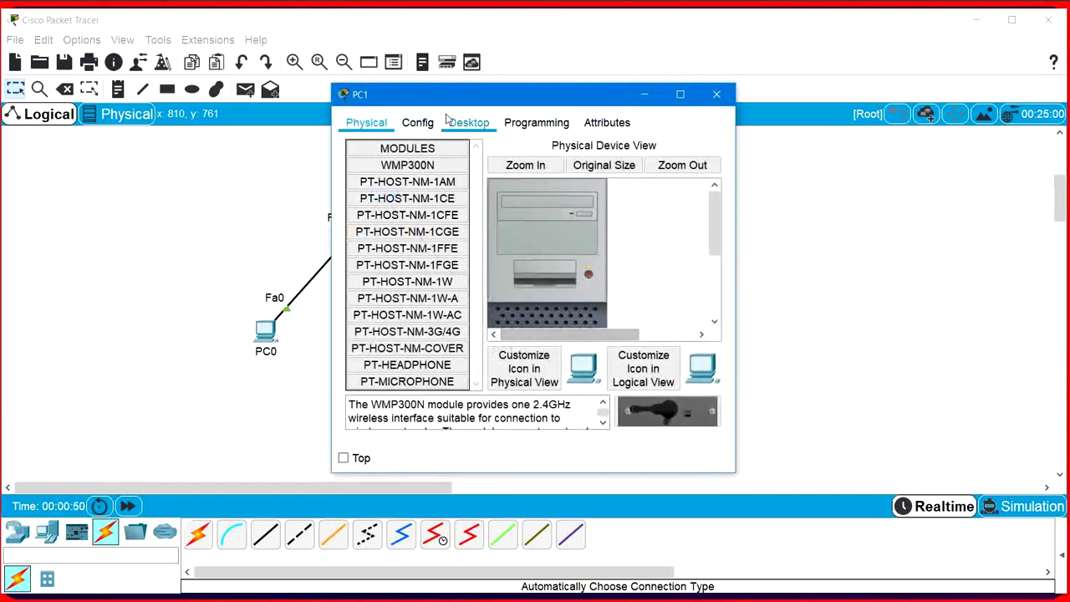
{"action": "left_click", "coordinate": [466, 123]}
{"action": "left_click", "coordinate": [392, 164]}
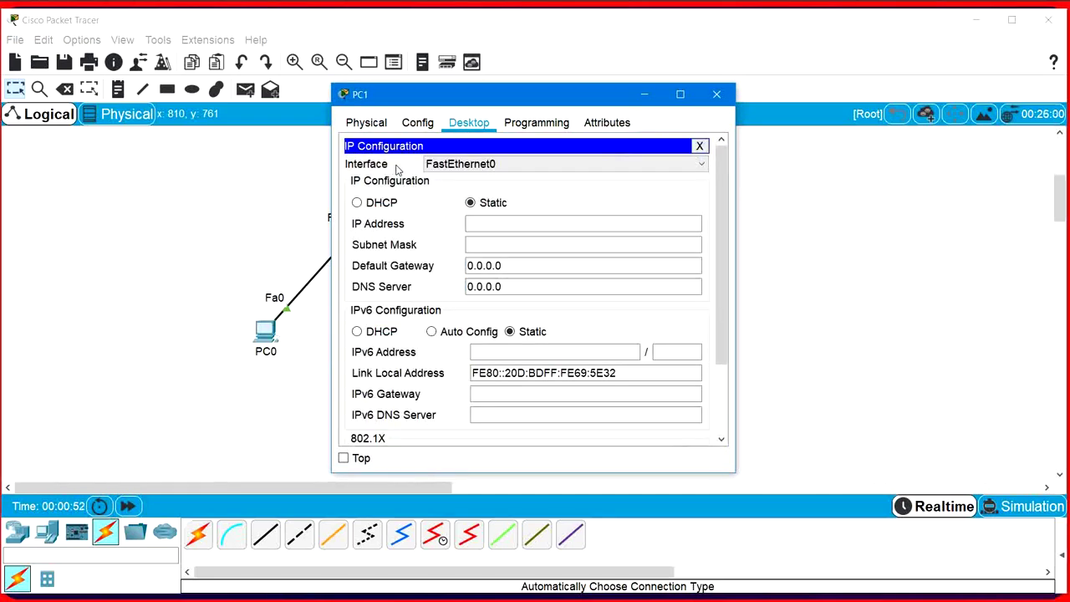
{"action": "left_click", "coordinate": [540, 222]}
{"action": "type", "text": "10.0.0.2"}
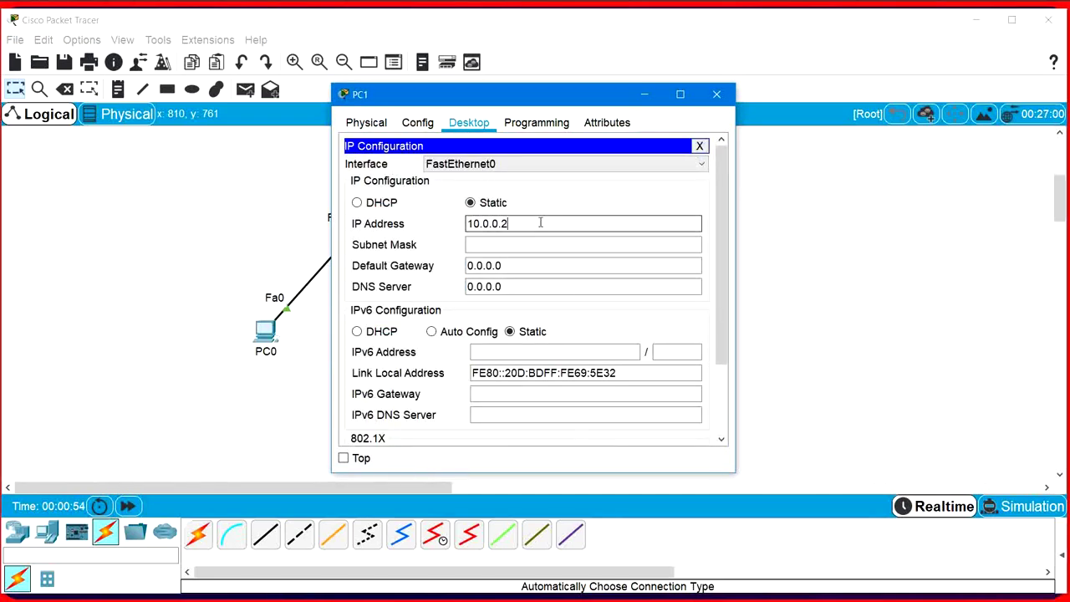
{"action": "key", "text": "Tab"}
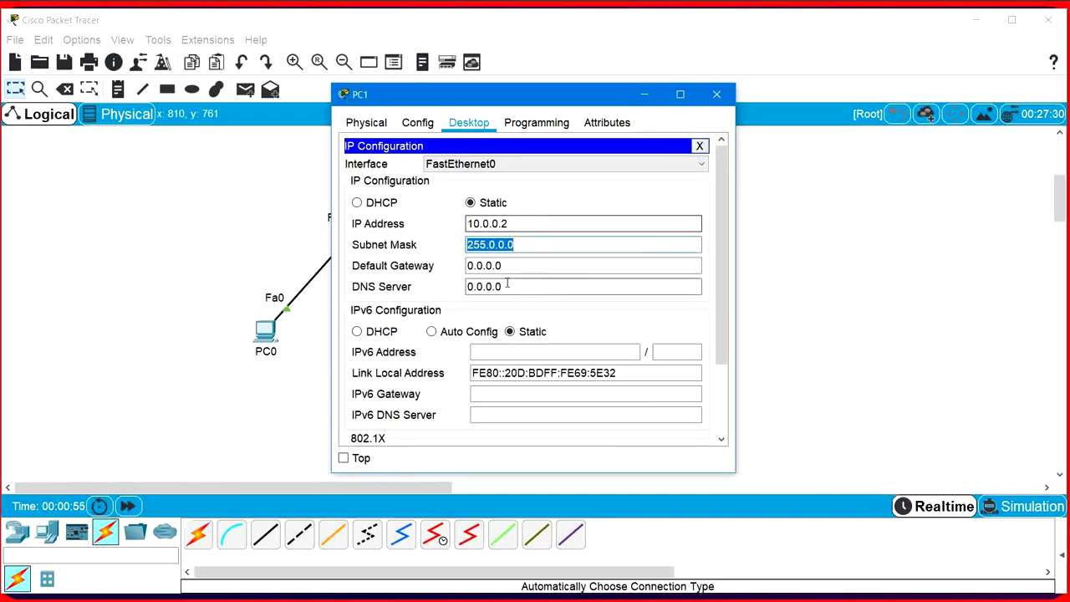
{"action": "left_click", "coordinate": [700, 146]}
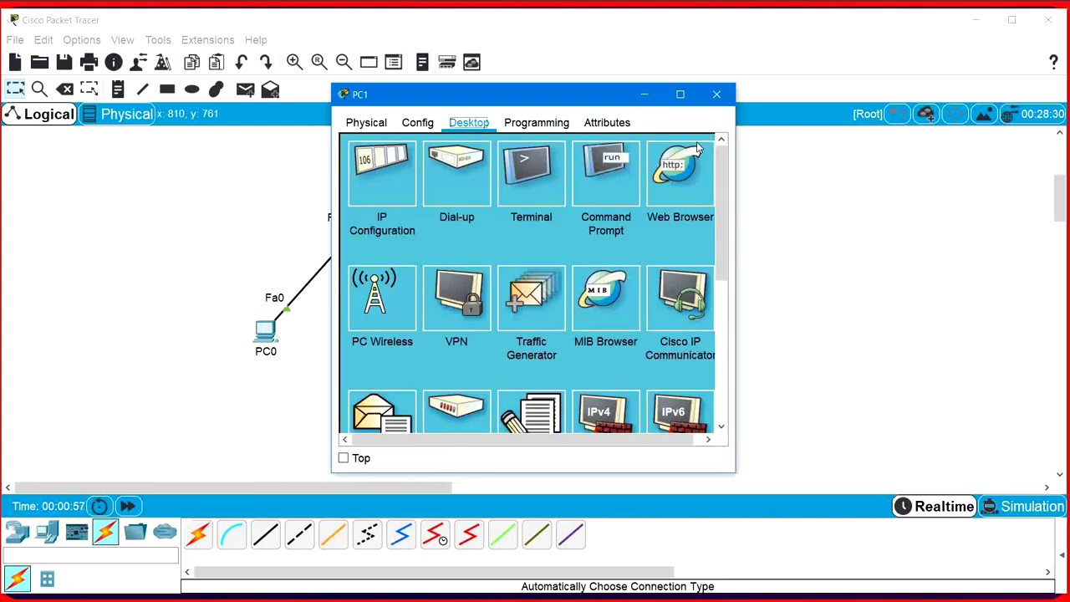
Run ipconfig on PC1 to confirm its 10.0.0.2 address
{"action": "left_click", "coordinate": [604, 173]}
{"action": "type", "text": "ip"}
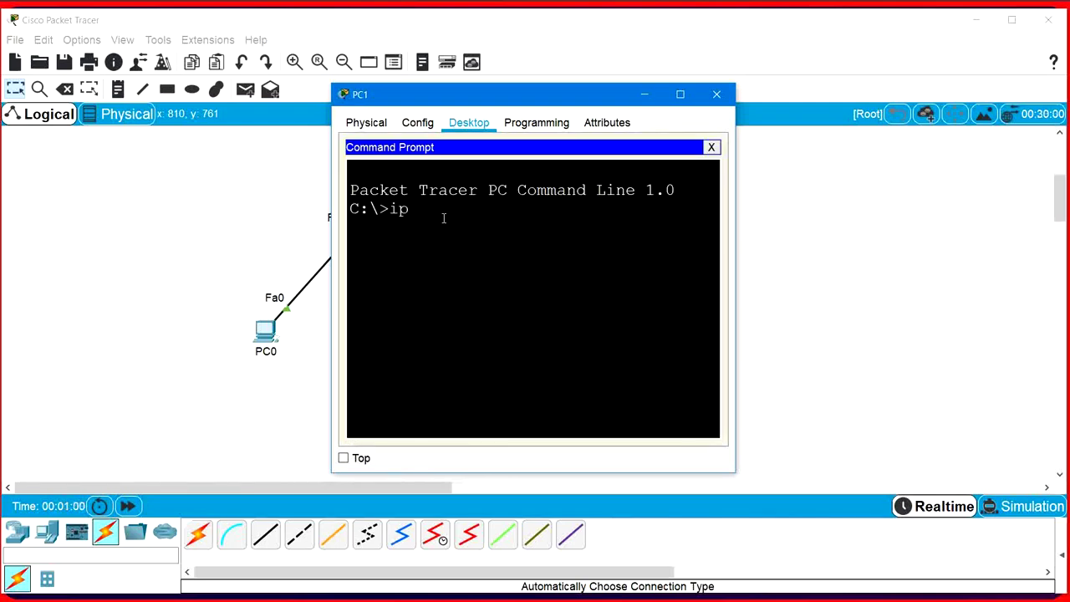
{"action": "type", "text": "config"}
{"action": "key", "text": "Return"}
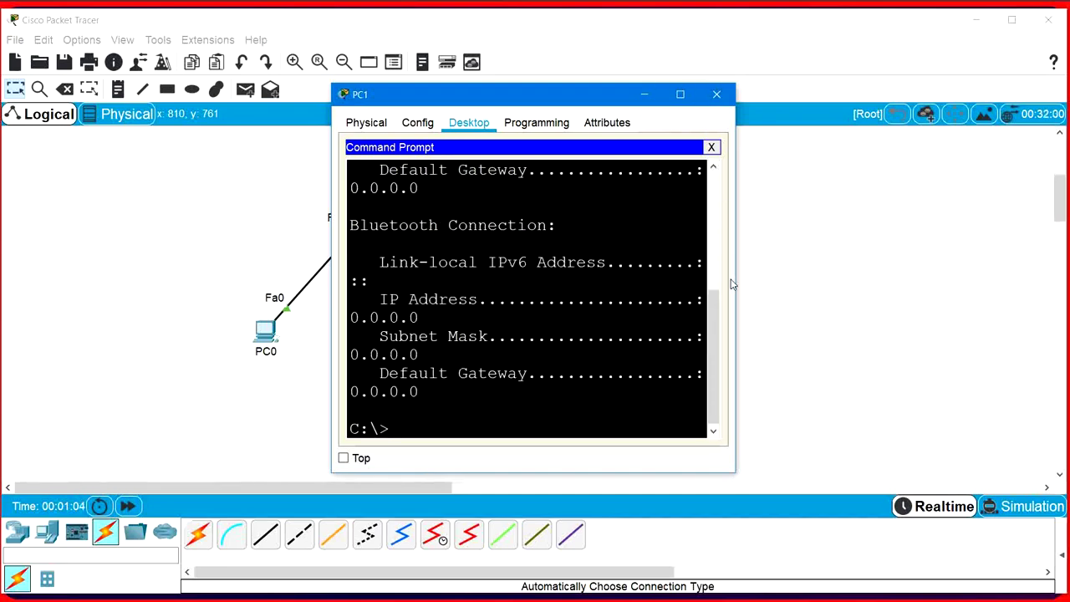
{"action": "left_click_drag", "start_coordinate": [735, 289], "coordinate": [1062, 290]}
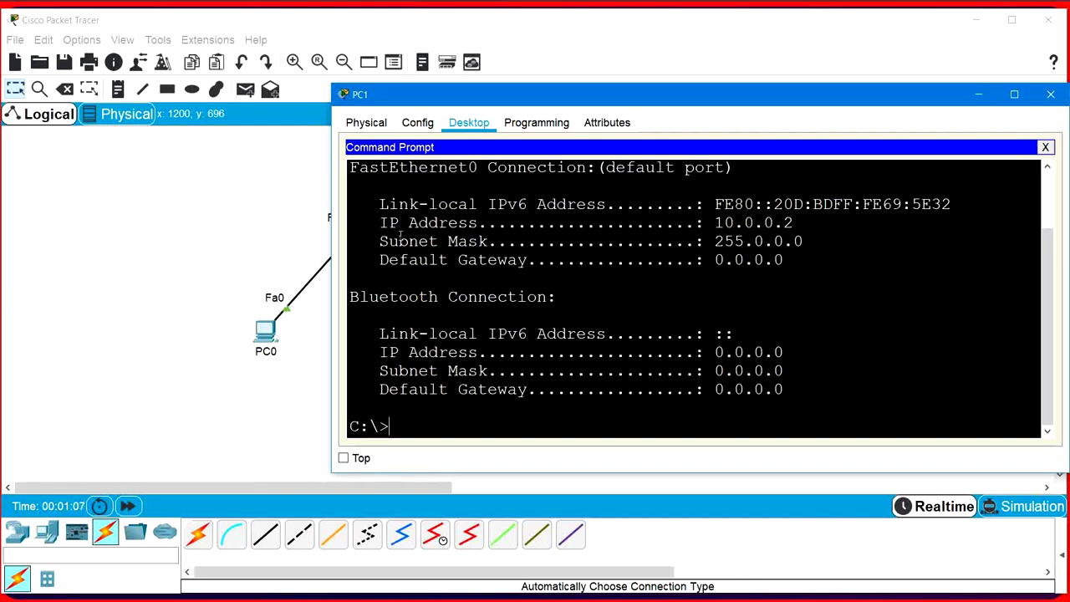
{"action": "left_click_drag", "start_coordinate": [380, 223], "coordinate": [822, 223]}
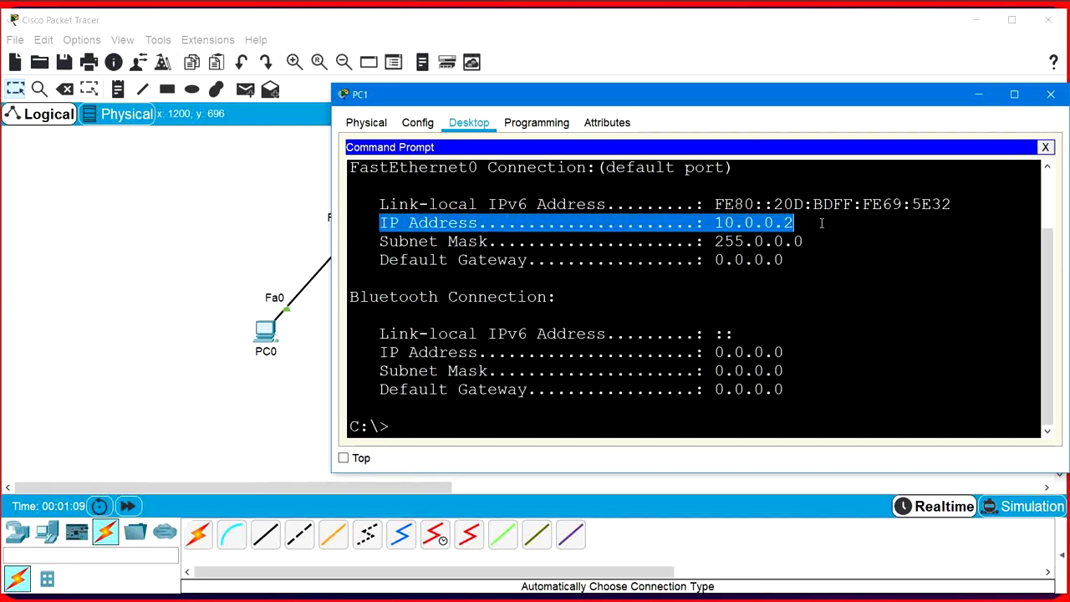
{"action": "left_click", "coordinate": [822, 223]}
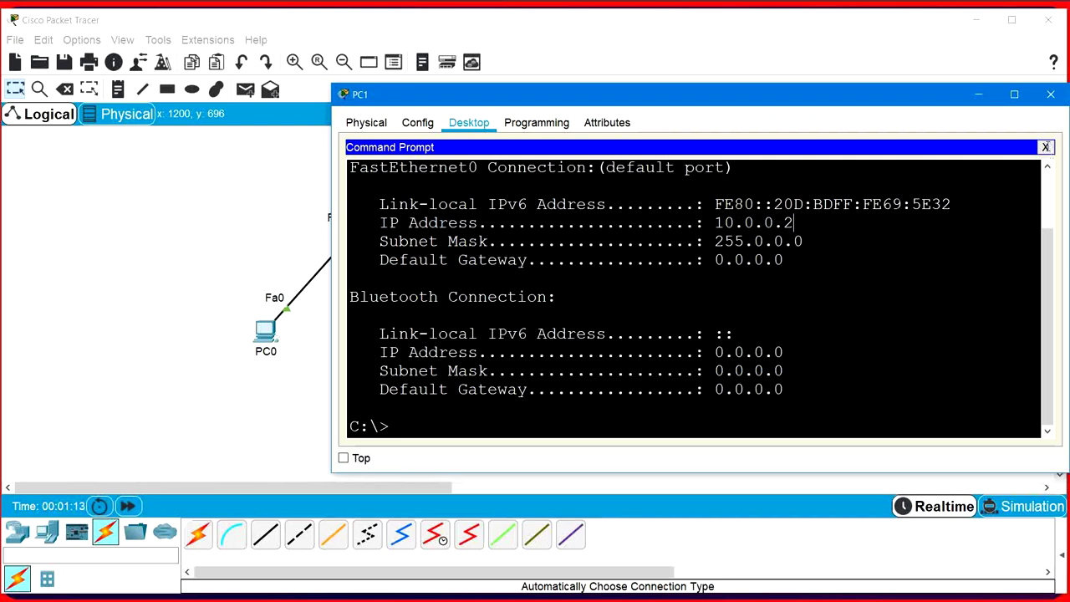
{"action": "left_click", "coordinate": [1046, 147]}
Ping PC0 at 10.0.0.1 from PC1, then minimize PC1's window to see the topology
{"action": "left_click", "coordinate": [837, 194]}
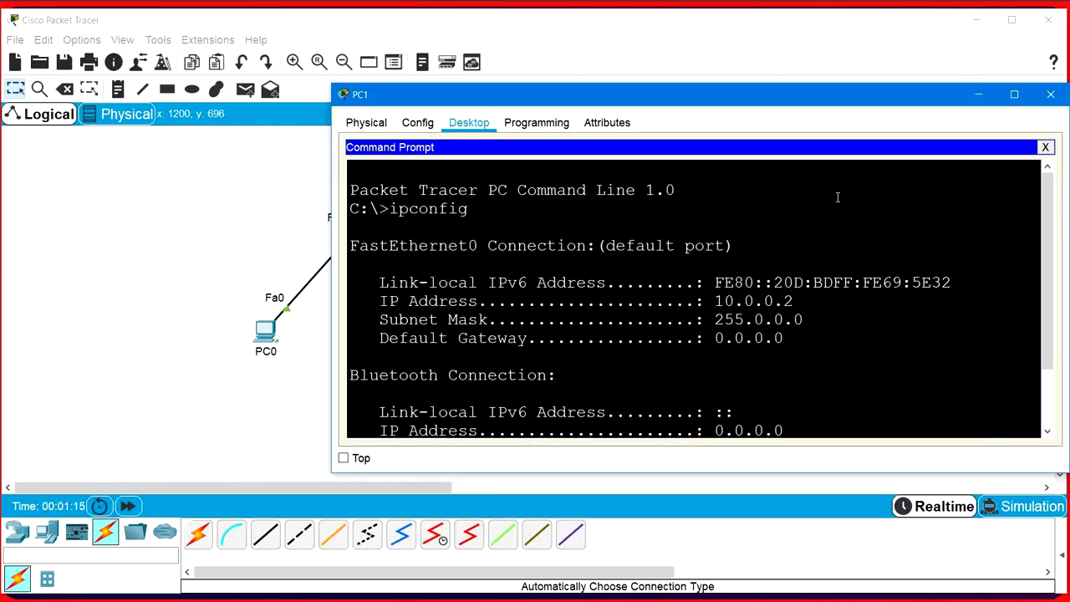
{"action": "key", "text": "Return"}
{"action": "key", "text": "Return"}
{"action": "key", "text": "Return"}
{"action": "key", "text": "Return"}
{"action": "type", "text": "pi"}
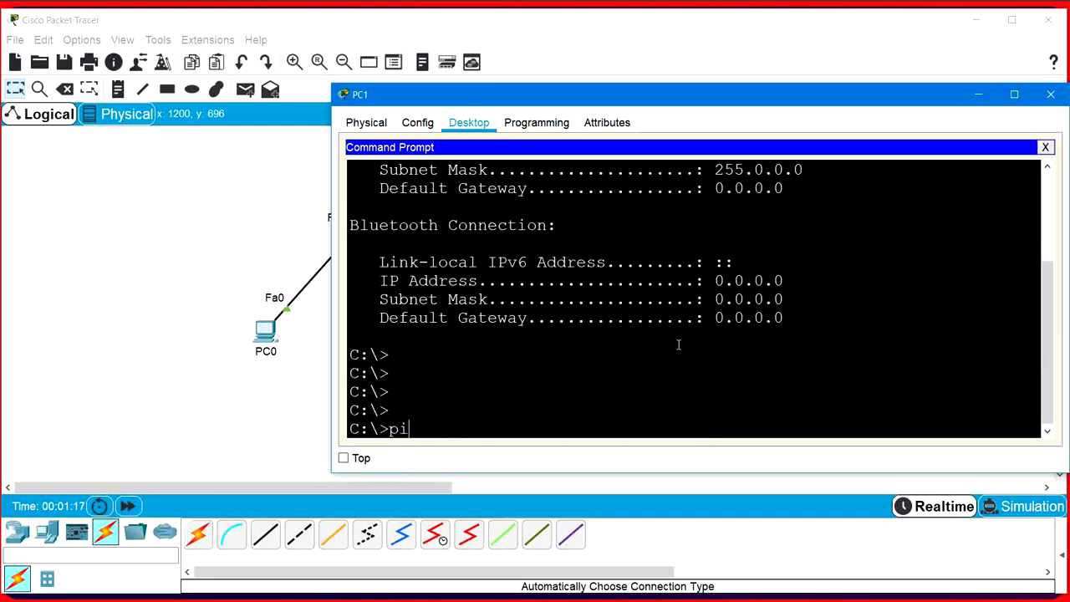
{"action": "type", "text": "ng 10.0.0.1"}
{"action": "key", "text": "Return"}
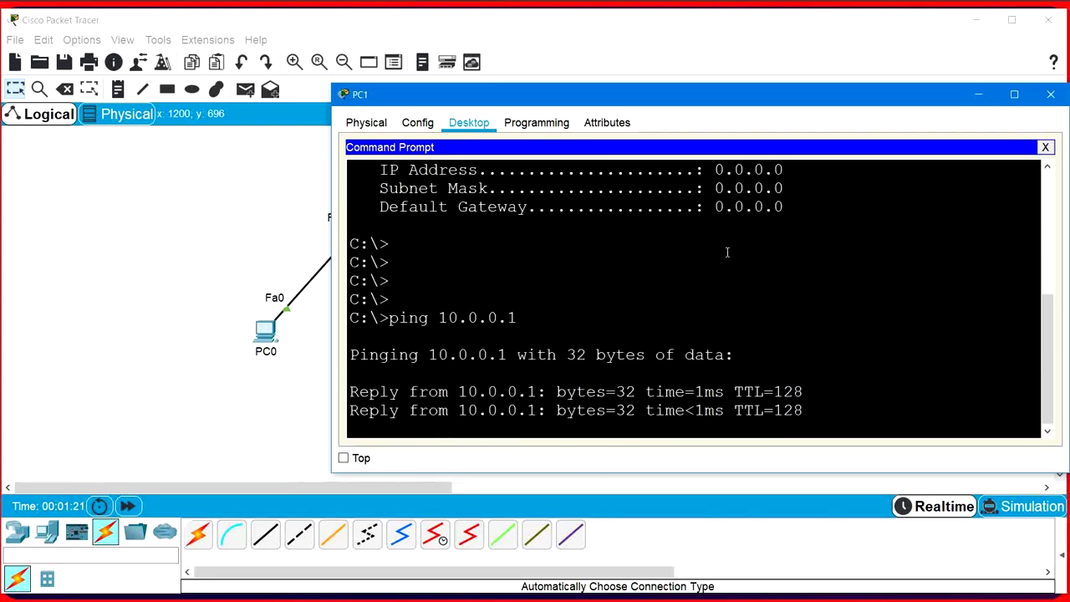
{"action": "left_click", "coordinate": [975, 93]}
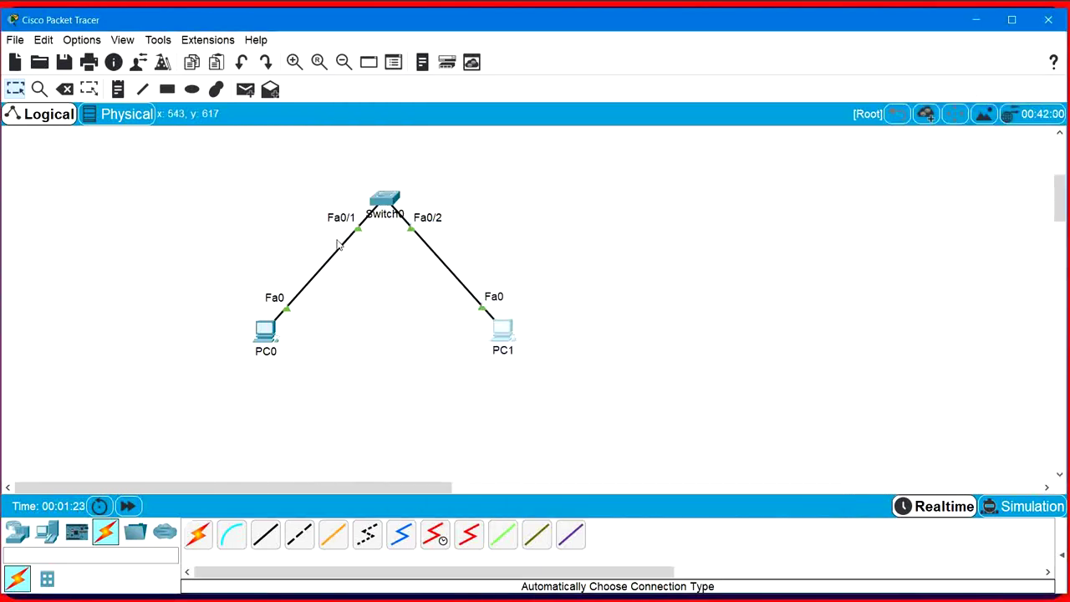
Open Switch0's device window, widen it on both sides, and move it up-left
{"action": "left_click_drag", "start_coordinate": [318, 155], "coordinate": [396, 226]}
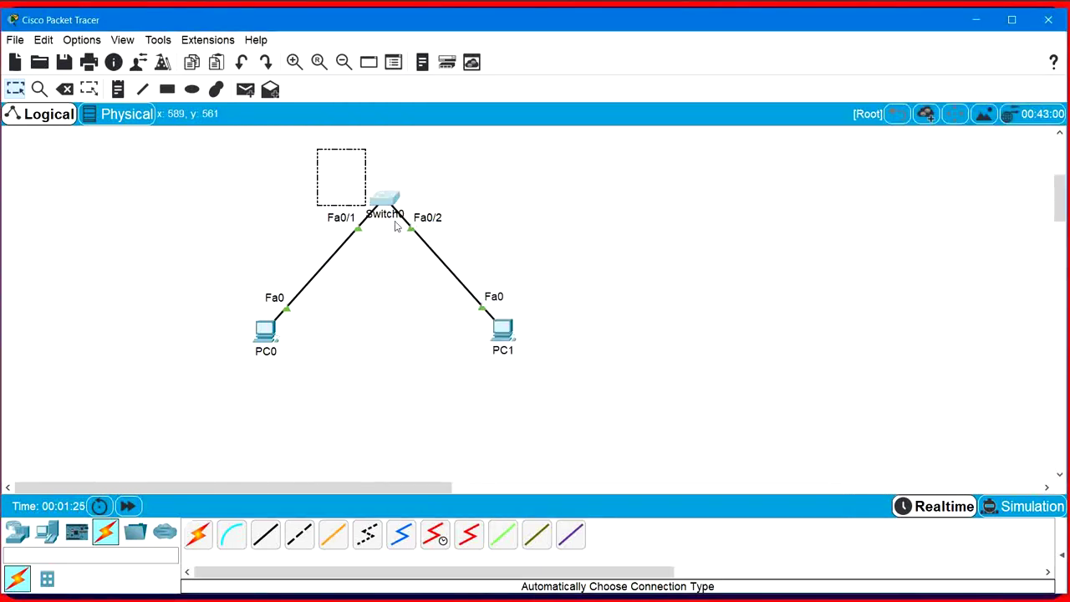
{"action": "left_click", "coordinate": [387, 204]}
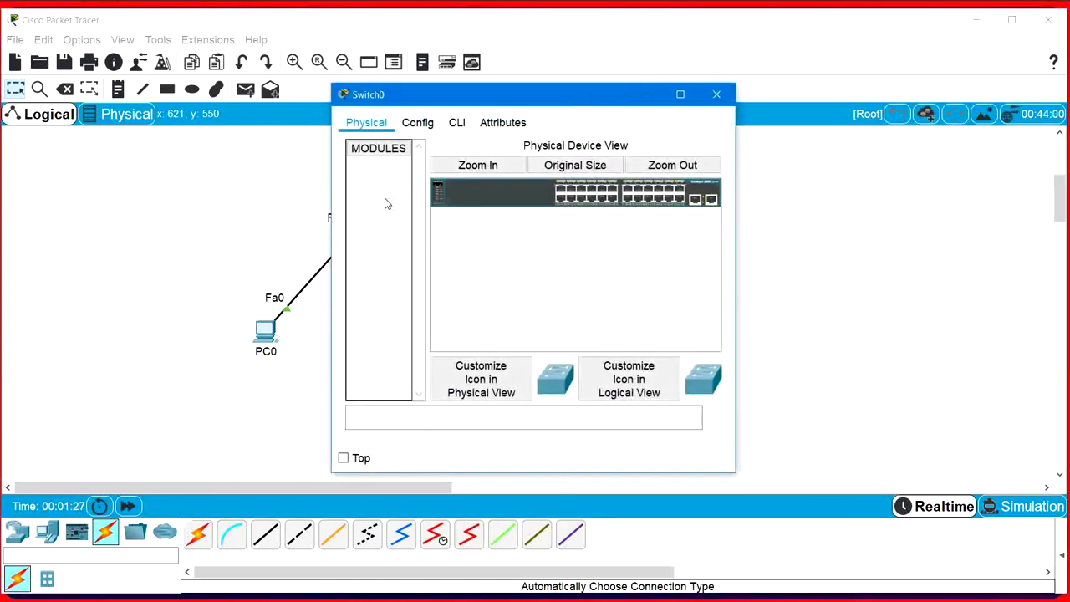
{"action": "left_click_drag", "start_coordinate": [496, 101], "coordinate": [657, 97]}
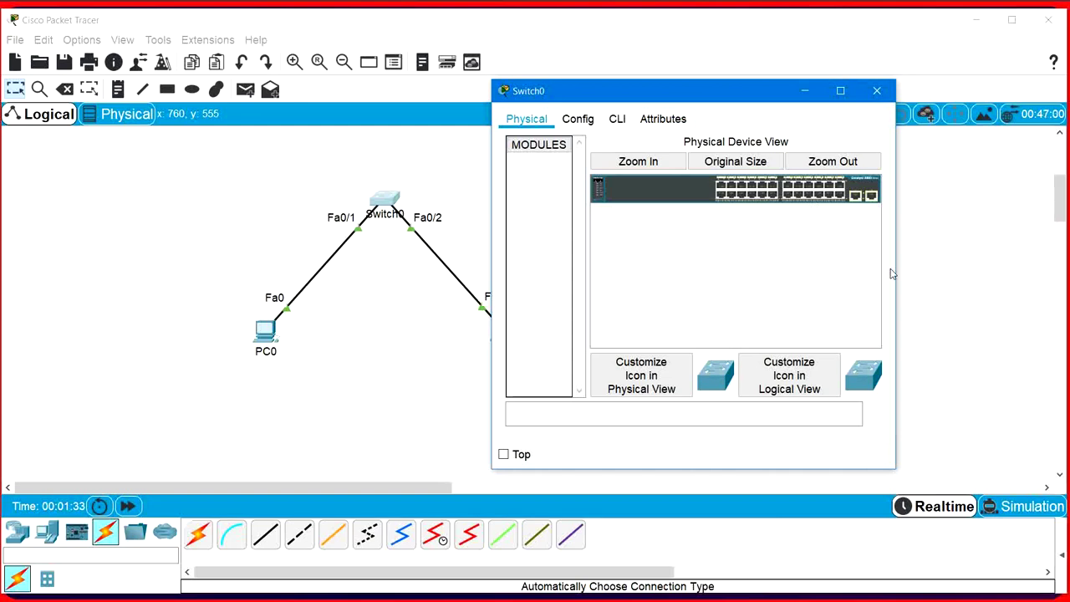
{"action": "left_click_drag", "start_coordinate": [898, 277], "coordinate": [1068, 278]}
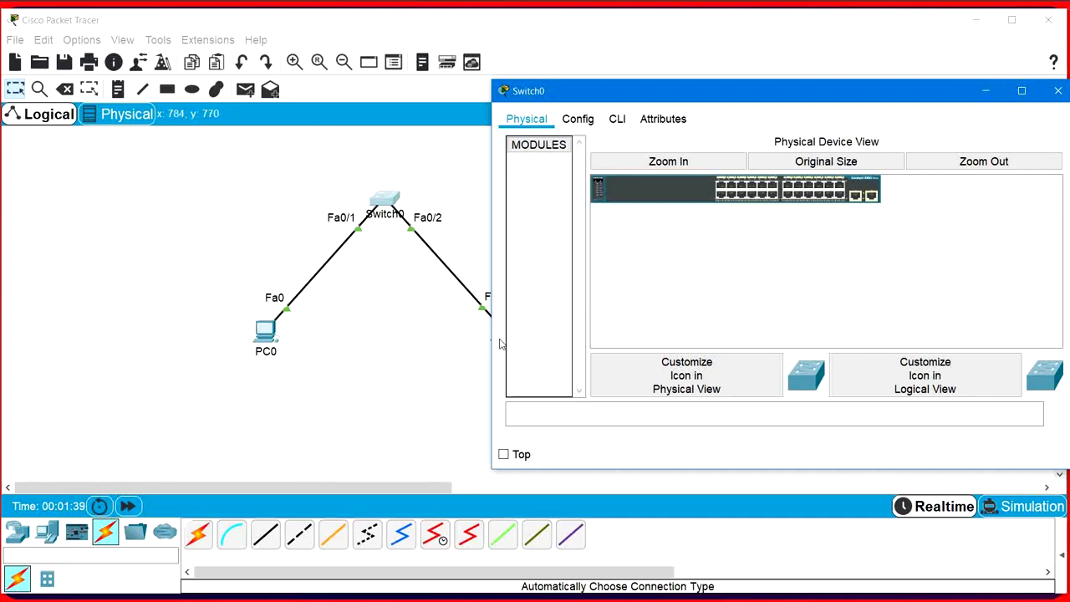
{"action": "left_click_drag", "start_coordinate": [491, 338], "coordinate": [163, 368]}
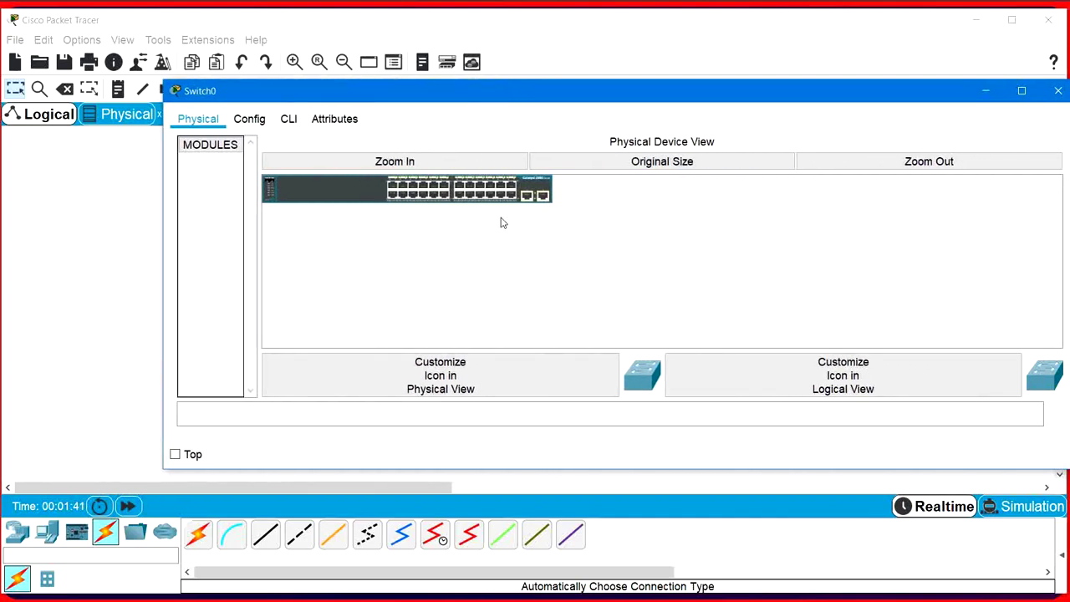
{"action": "left_click_drag", "start_coordinate": [520, 95], "coordinate": [440, 76]}
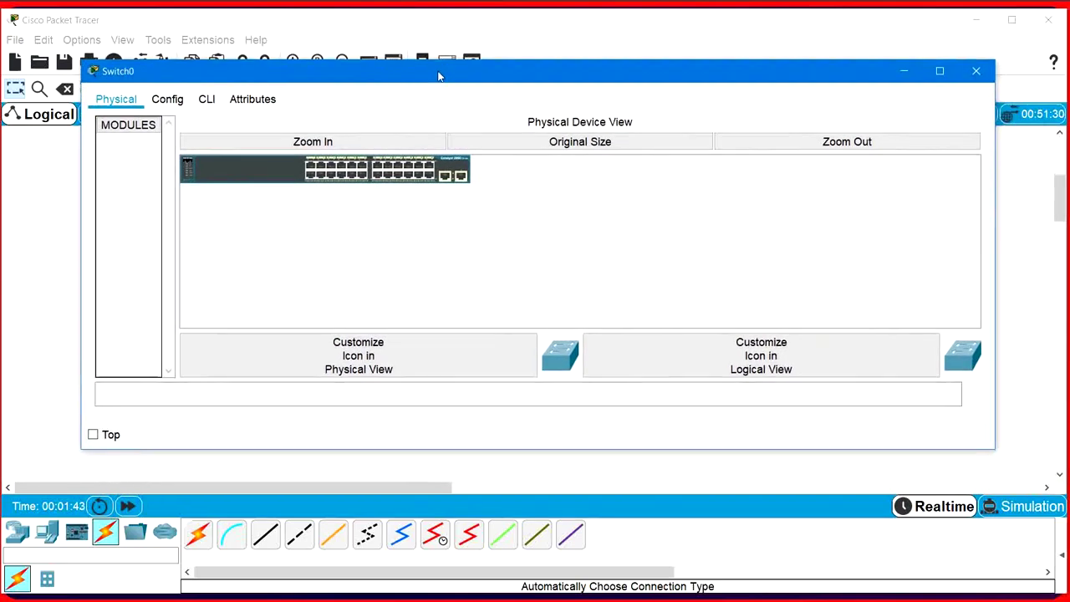
In Switch0's CLI, enter enable, configure terminal, then interface Fa0/1
{"action": "left_click", "coordinate": [207, 99]}
{"action": "key", "text": "Return"}
{"action": "key", "text": "Return"}
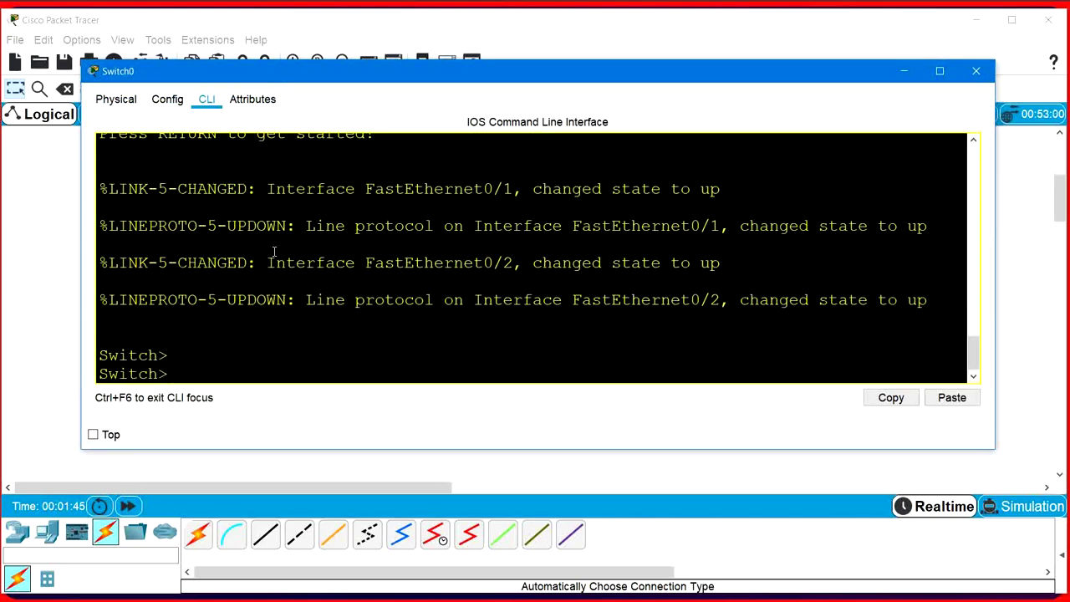
{"action": "key", "text": "Return"}
{"action": "key", "text": "Return"}
{"action": "key", "text": "Return"}
{"action": "type", "text": "en"}
{"action": "key", "text": "Tab"}
{"action": "key", "text": "Return"}
{"action": "type", "text": "'"}
{"action": "key", "text": "Return"}
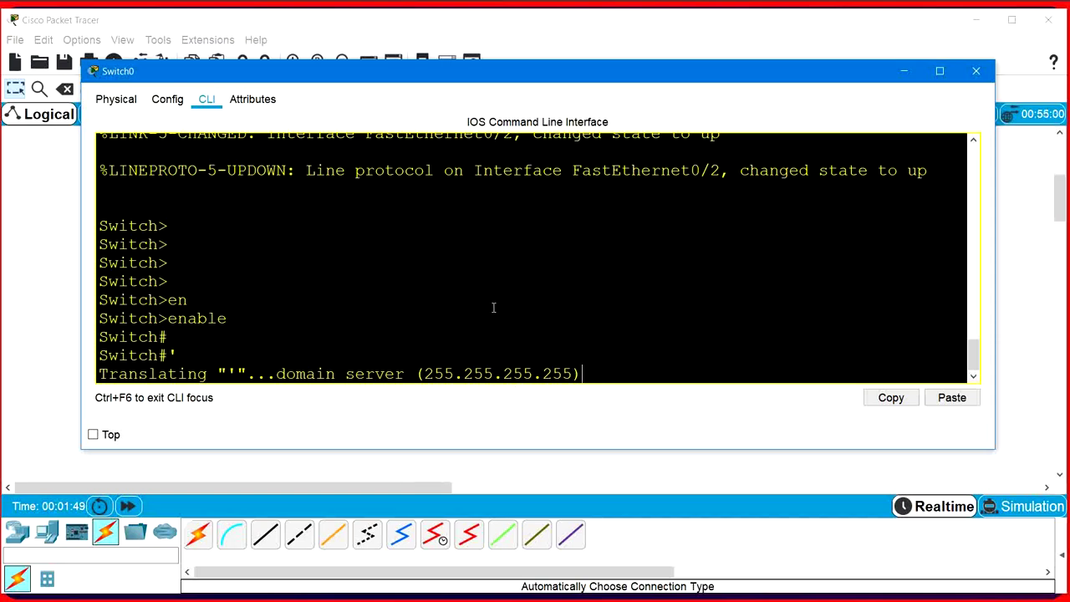
{"action": "key", "text": "Return"}
{"action": "key", "text": "Return"}
{"action": "key", "text": "Return"}
{"action": "key", "text": "Return"}
{"action": "key", "text": "Return"}
{"action": "key", "text": "Return"}
{"action": "key", "text": "Return"}
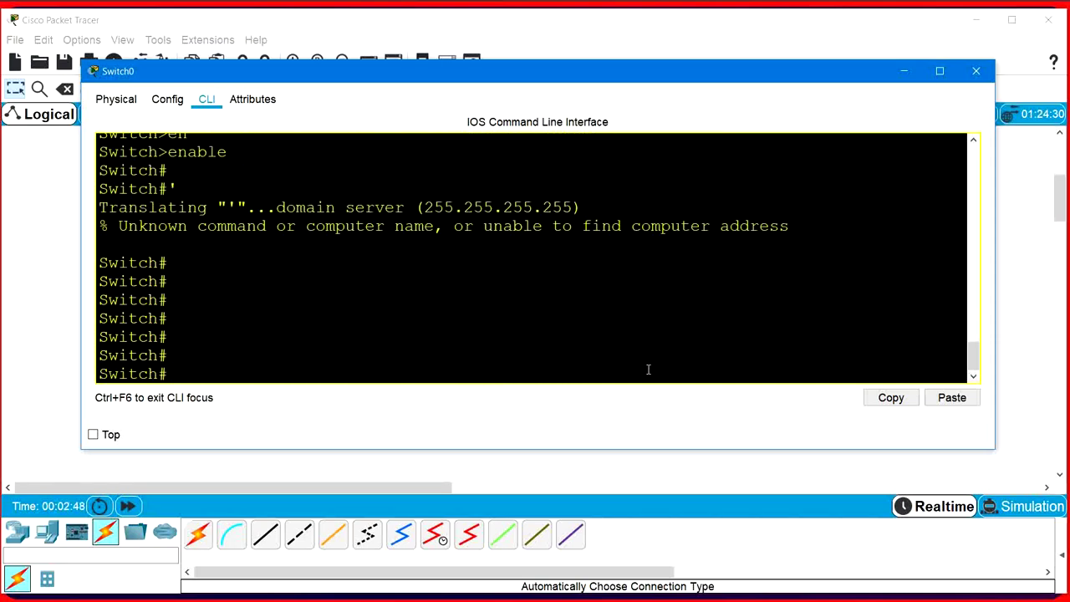
{"action": "type", "text": "conf"}
{"action": "key", "text": "Tab"}
{"action": "key", "text": "Return"}
{"action": "key", "text": "Return"}
{"action": "key", "text": "Return"}
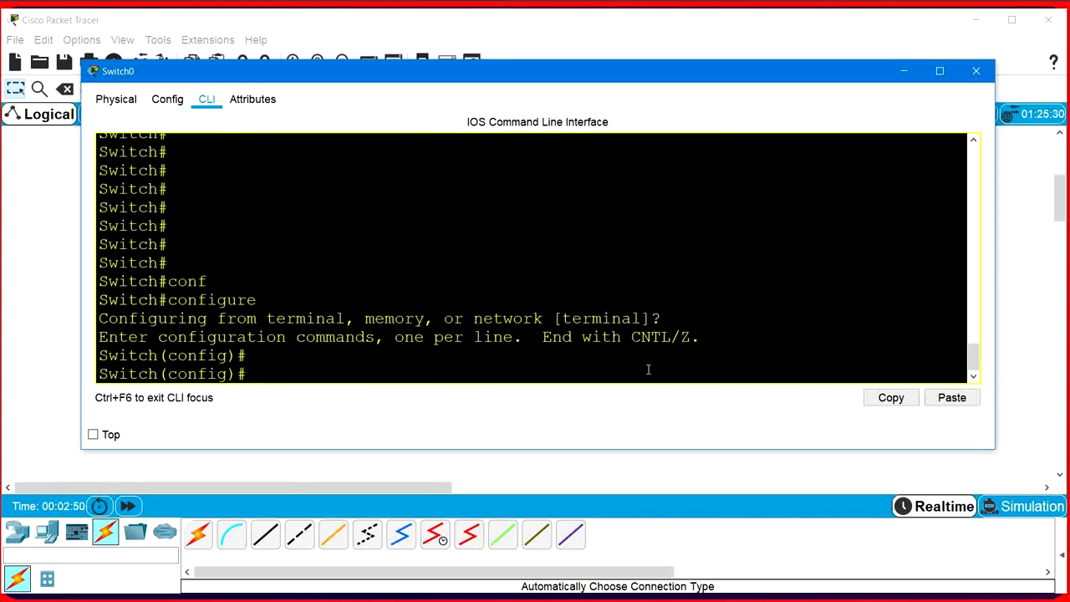
{"action": "key", "text": "Return"}
{"action": "type", "text": "int f0/1"}
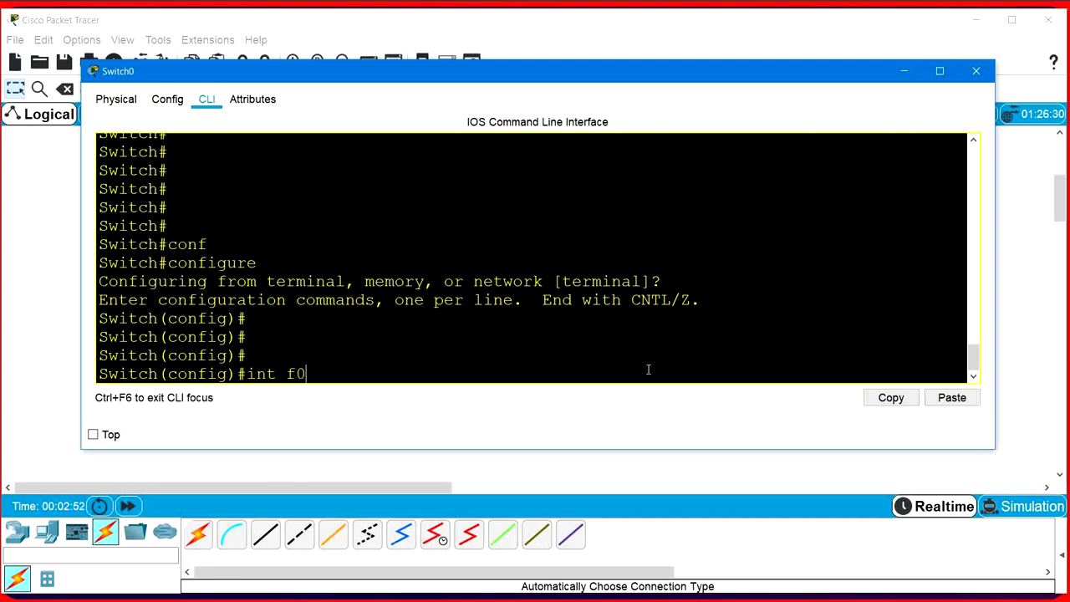
{"action": "key", "text": "Return"}
{"action": "key", "text": "Return"}
{"action": "key", "text": "Return"}
{"action": "key", "text": "Return"}
{"action": "key", "text": "Return"}
{"action": "key", "text": "Return"}
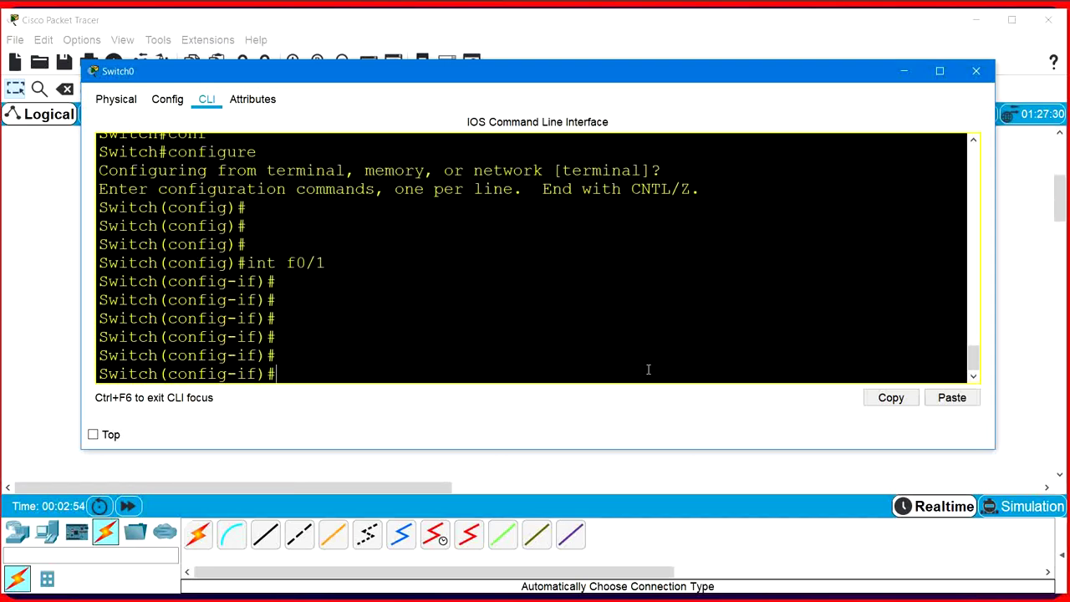
Try switchport port-security on Fa0/1, which is rejected because the port is dynamic
{"action": "type", "text": "sw"}
{"action": "key", "text": "Tab"}
{"action": "type", "text": "por"}
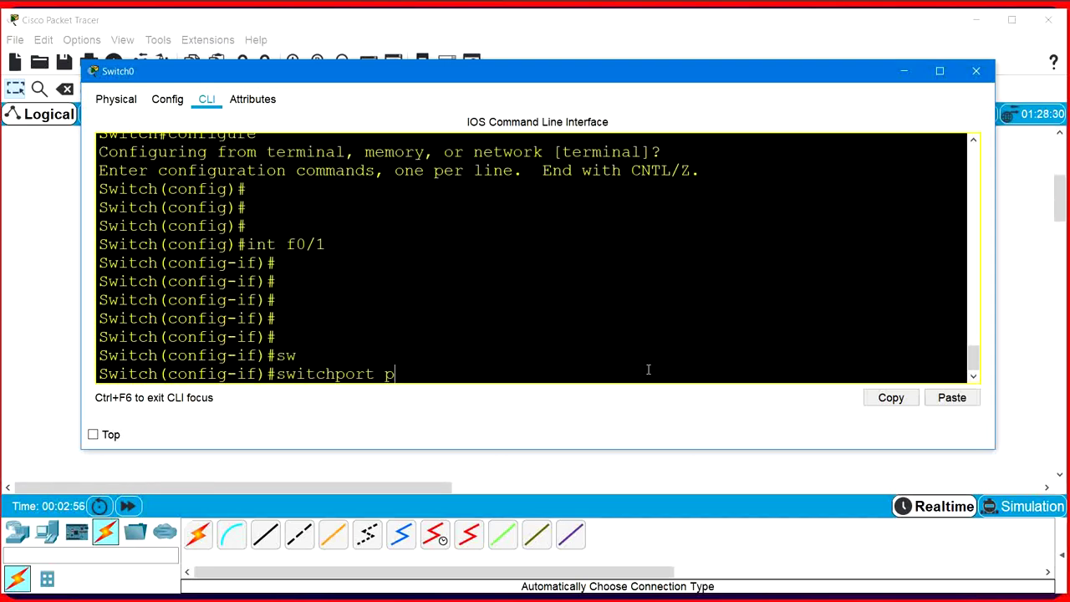
{"action": "key", "text": "Tab"}
{"action": "key", "text": "Return"}
{"action": "key", "text": "Return"}
{"action": "key", "text": "Return"}
{"action": "key", "text": "Return"}
{"action": "key", "text": "Return"}
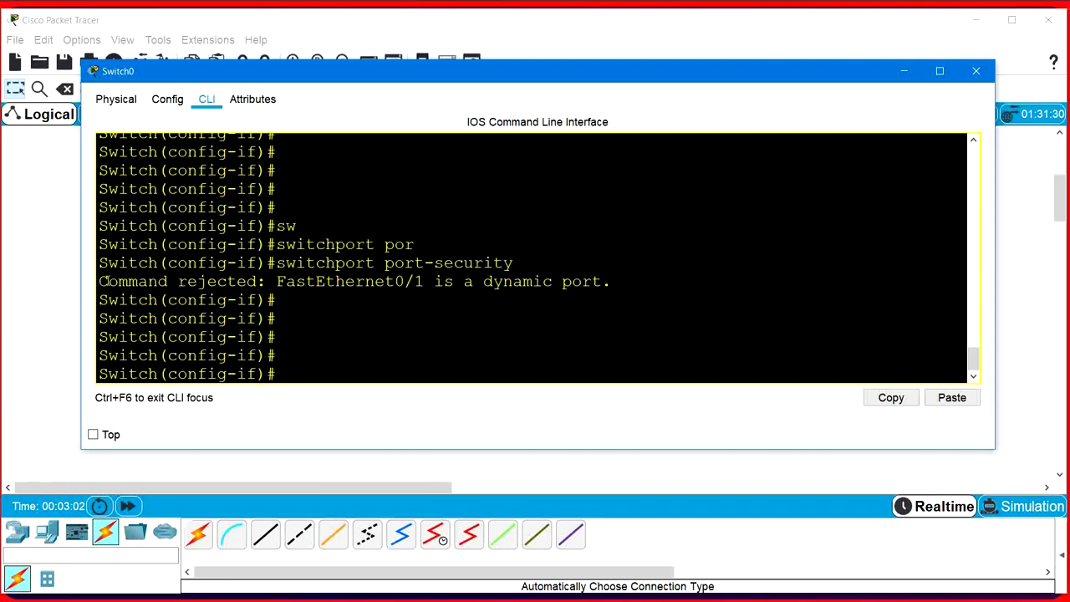
{"action": "left_click_drag", "start_coordinate": [276, 281], "coordinate": [639, 277]}
{"action": "left_click", "coordinate": [444, 371]}
{"action": "key", "text": "Return"}
{"action": "key", "text": "Return"}
Set Fa0/1 to switchport mode access and enable switchport port-security
{"action": "type", "text": "sw"}
{"action": "key", "text": "Tab"}
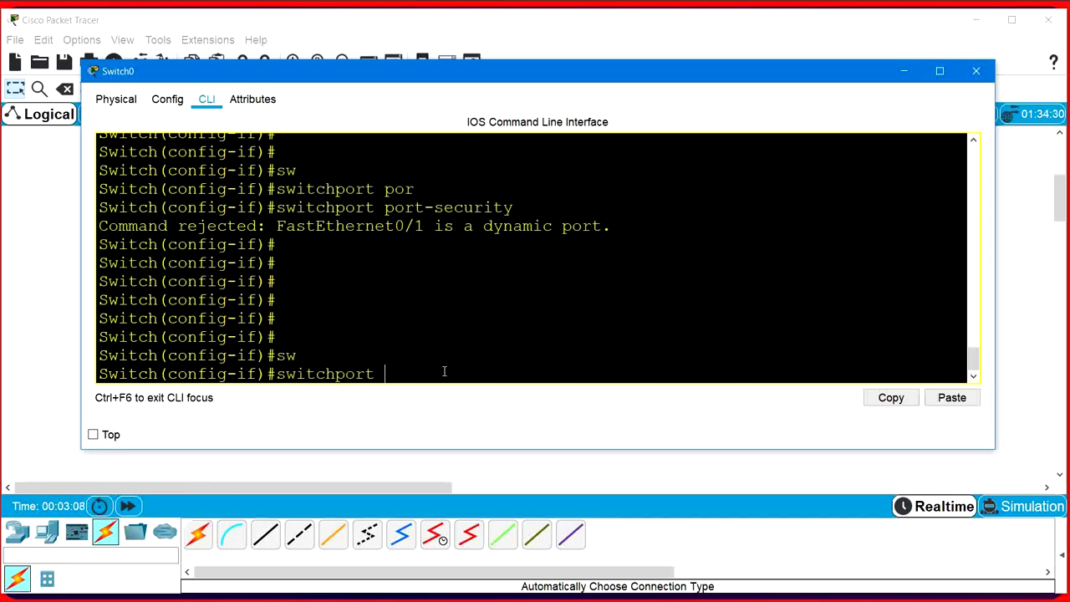
{"action": "type", "text": "mo"}
{"action": "key", "text": "Tab"}
{"action": "type", "text": "ac"}
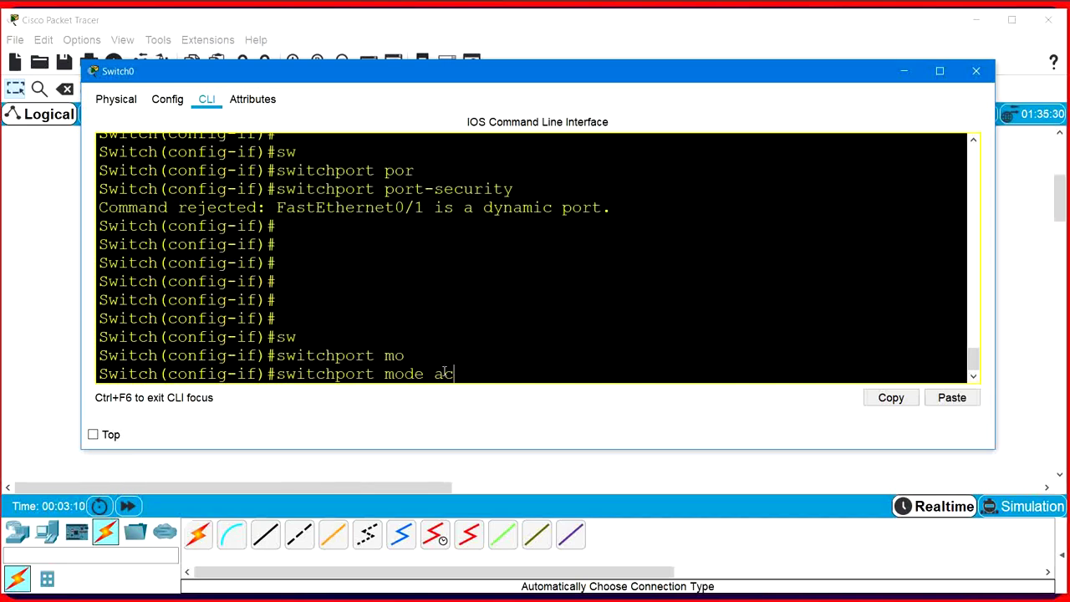
{"action": "type", "text": "c"}
{"action": "key", "text": "Tab"}
{"action": "key", "text": "Return"}
{"action": "key", "text": "Return"}
{"action": "key", "text": "Return"}
{"action": "key", "text": "Return"}
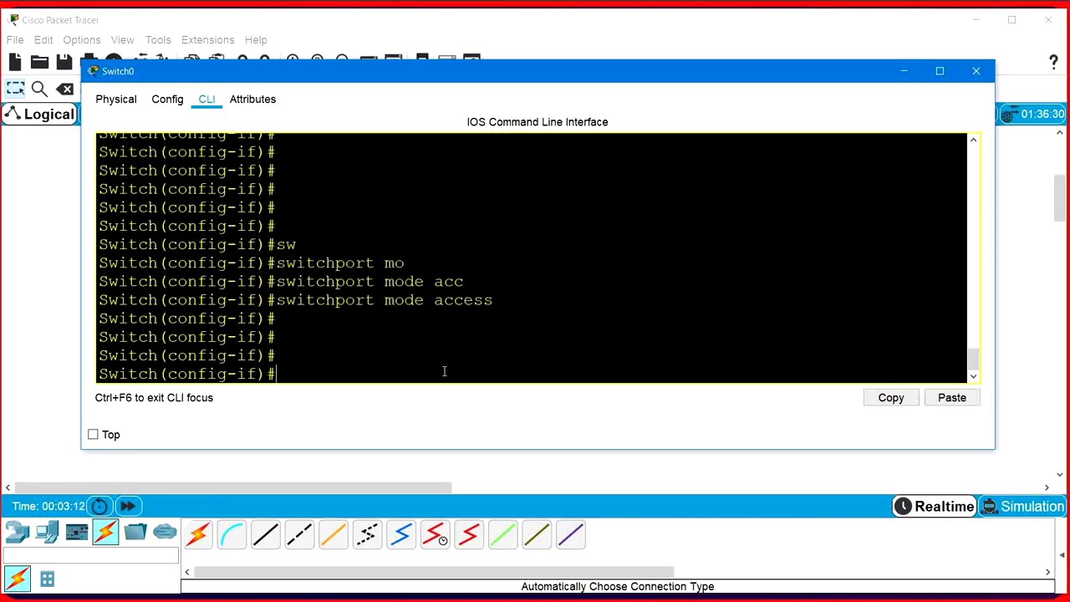
{"action": "key", "text": "Return"}
{"action": "type", "text": "switchport port-security"}
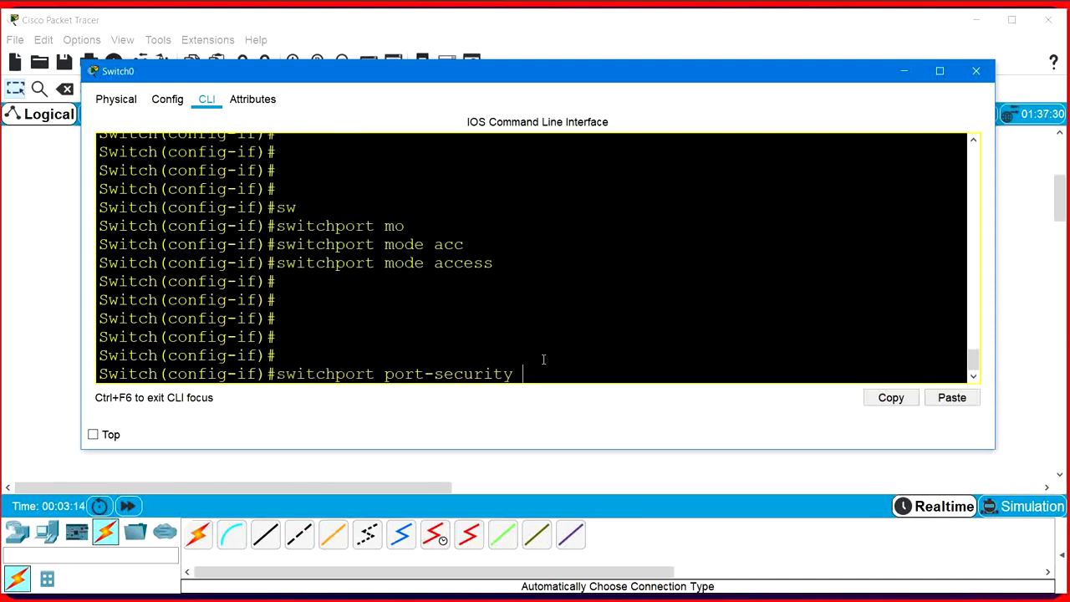
{"action": "key", "text": "Return"}
{"action": "key", "text": "Return"}
{"action": "key", "text": "Return"}
{"action": "key", "text": "Return"}
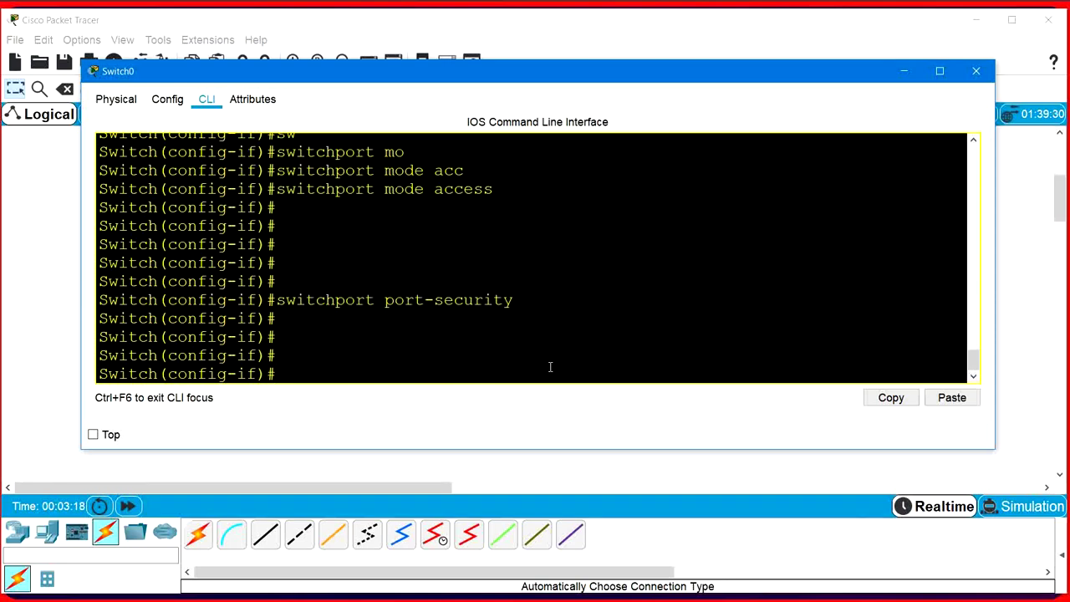
List the switchport port-security options with ?, noting mac-address
{"action": "type", "text": "sw"}
{"action": "key", "text": "Tab"}
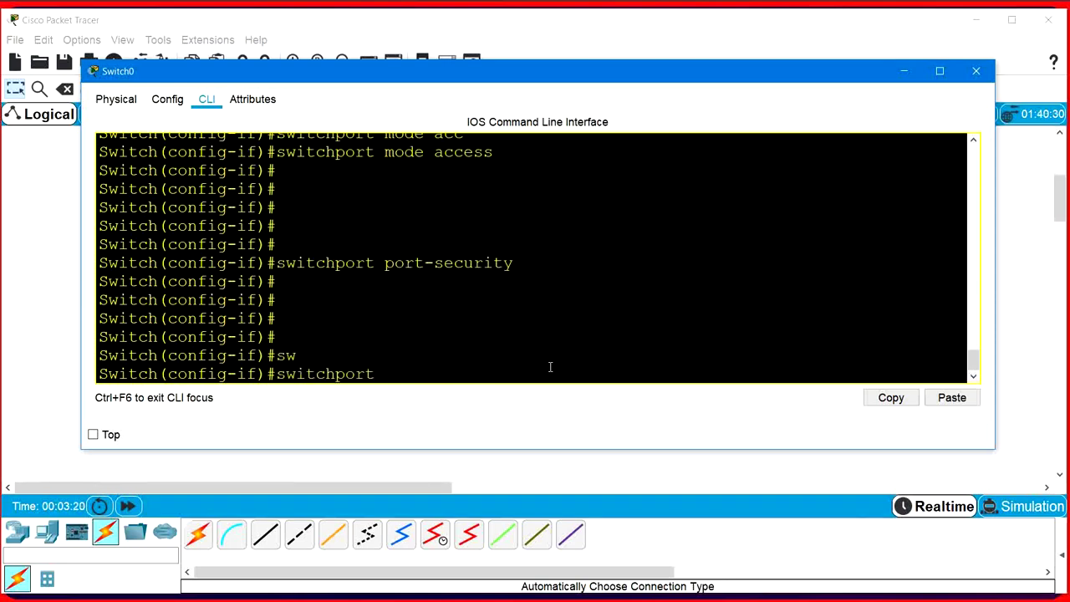
{"action": "type", "text": "po"}
{"action": "key", "text": "Tab"}
{"action": "type", "text": "?"}
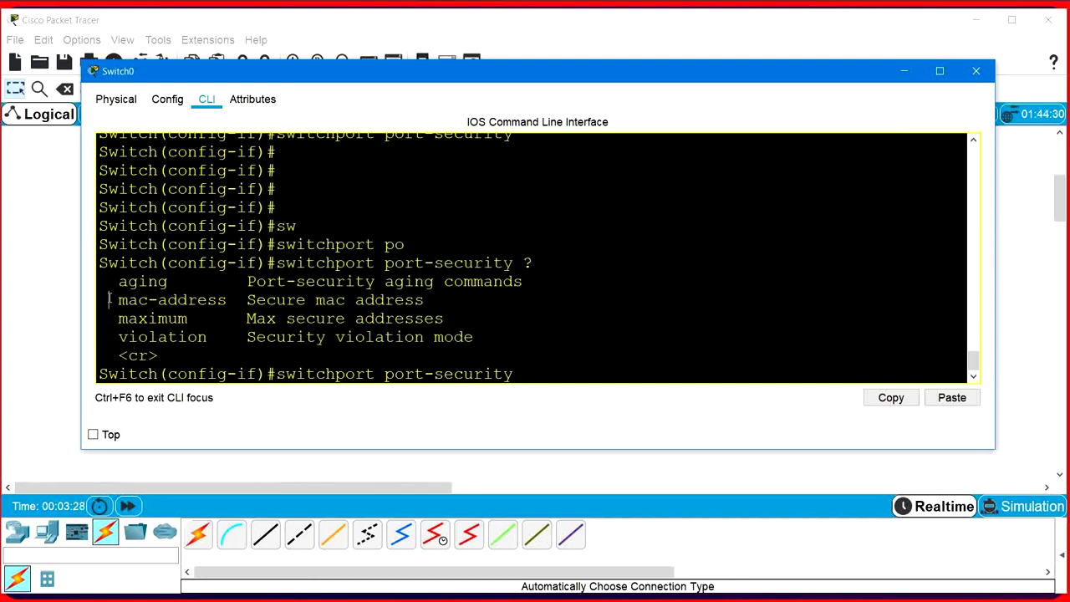
{"action": "left_click_drag", "start_coordinate": [108, 299], "coordinate": [230, 300]}
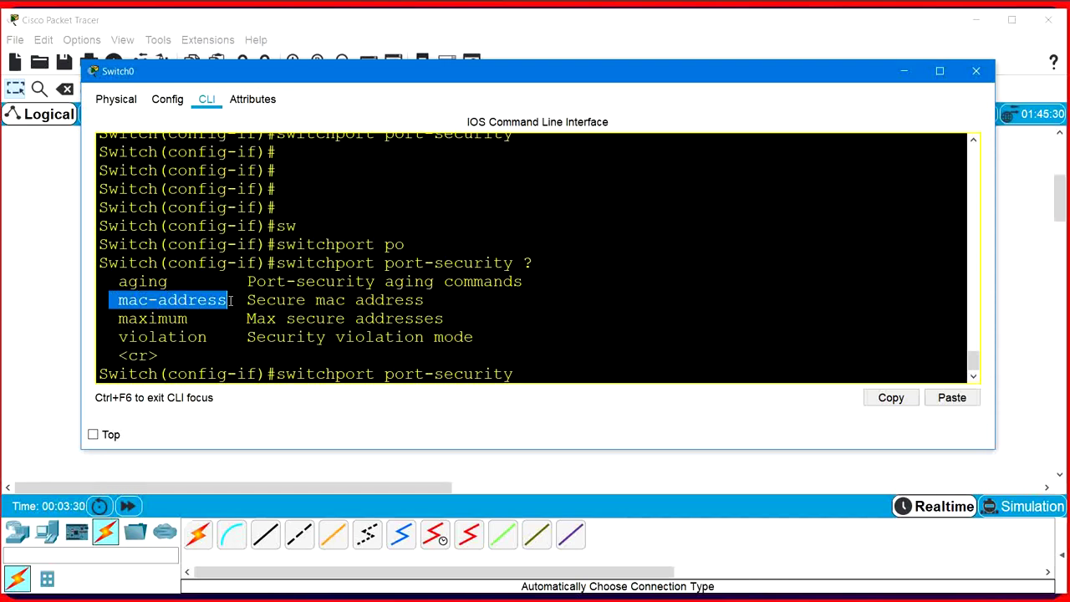
{"action": "left_click", "coordinate": [540, 374]}
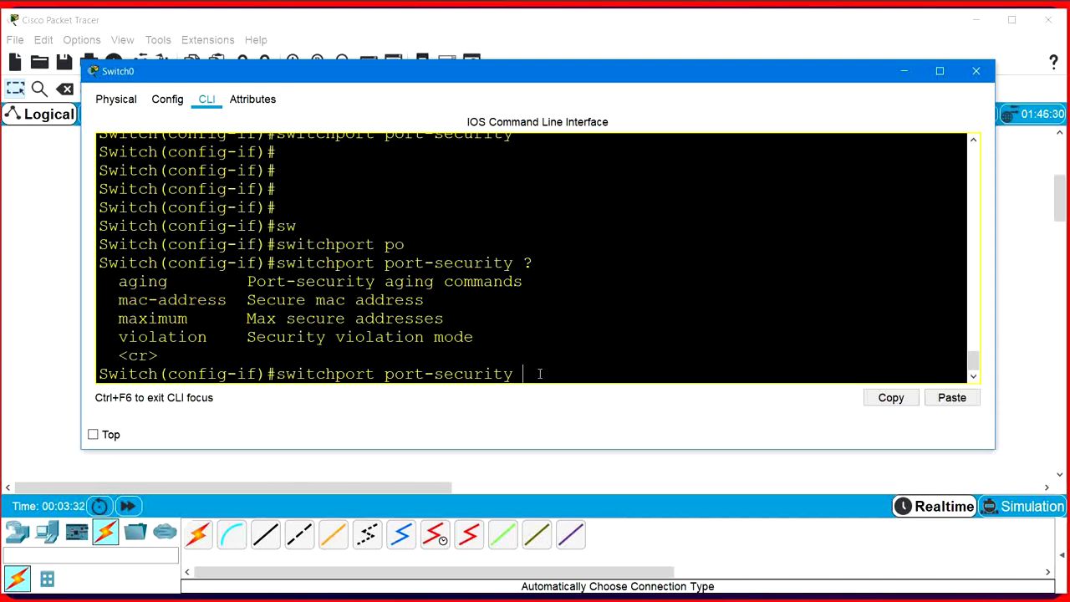
Show the mac-address help (48-bit address, sticky) and leave 'switchport port-security mac-address ' pending
{"action": "type", "text": "mac"}
{"action": "key", "text": "Tab"}
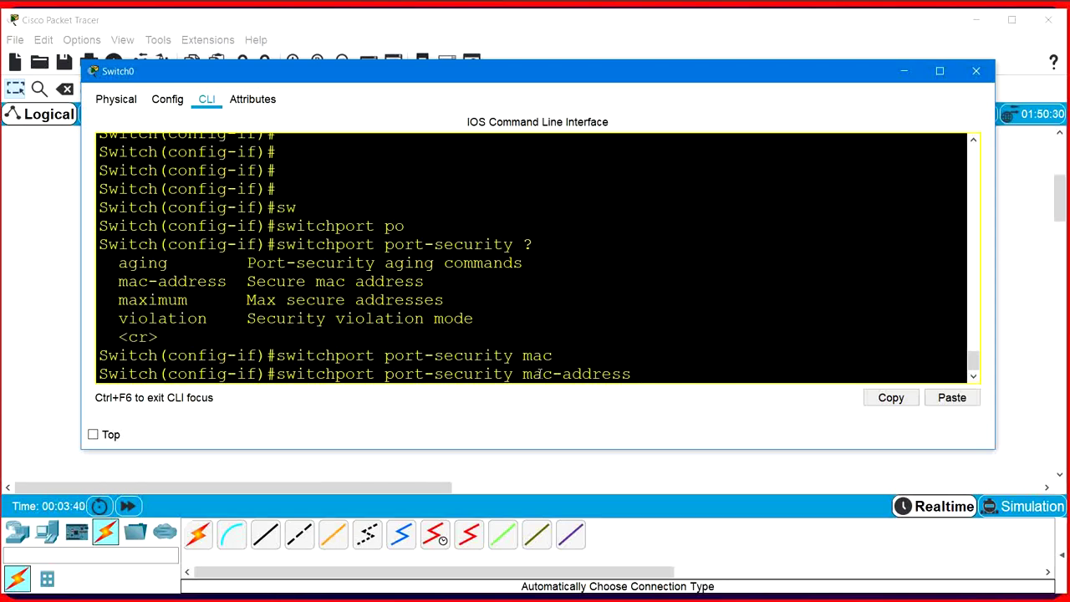
{"action": "type", "text": "?"}
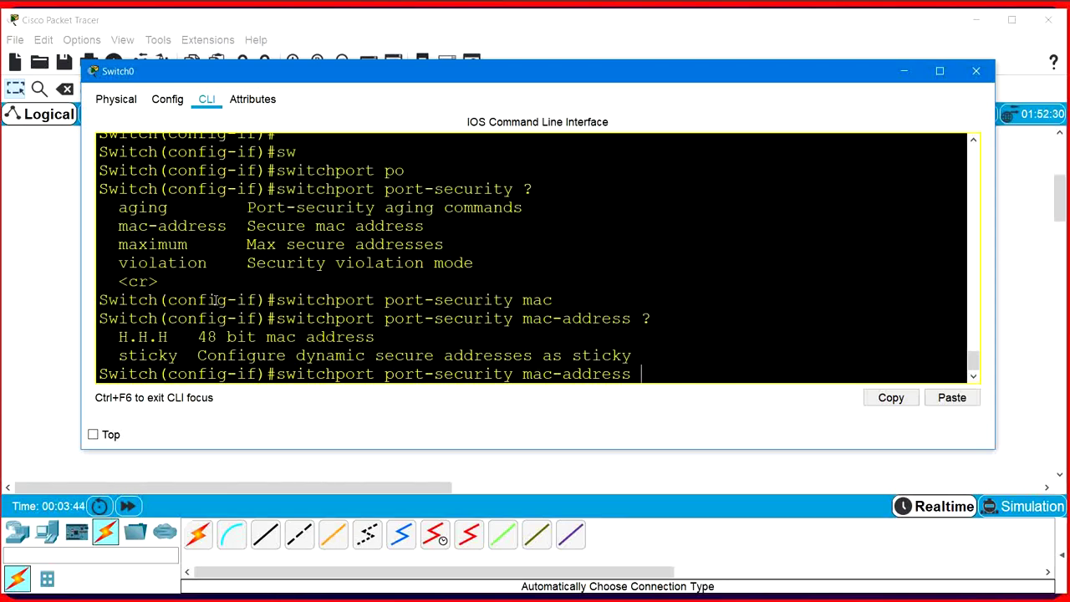
{"action": "left_click_drag", "start_coordinate": [108, 337], "coordinate": [381, 336]}
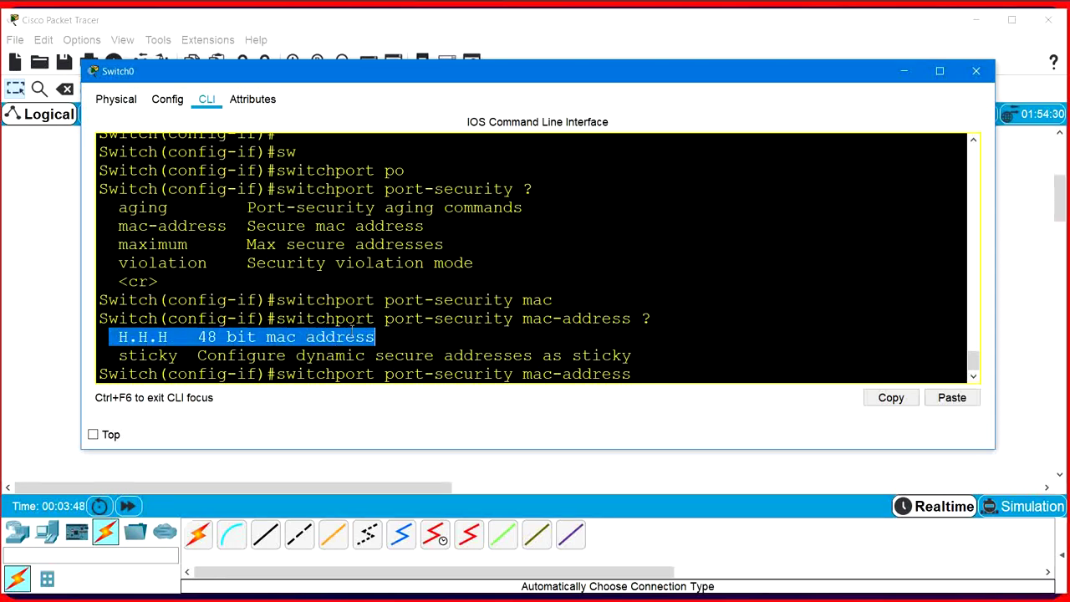
{"action": "left_click", "coordinate": [405, 356]}
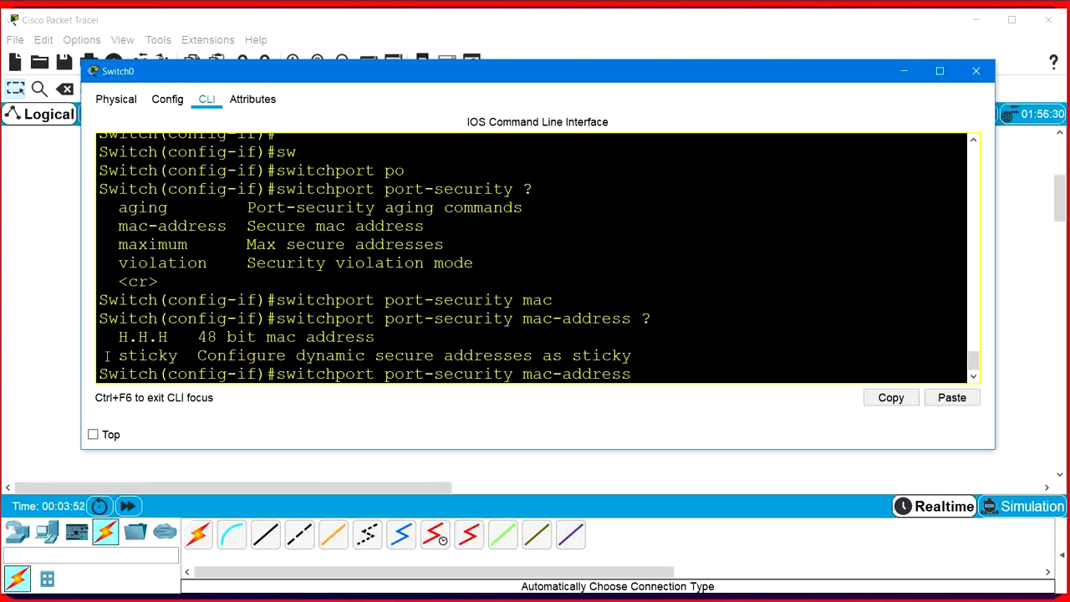
{"action": "left_click_drag", "start_coordinate": [105, 355], "coordinate": [179, 358]}
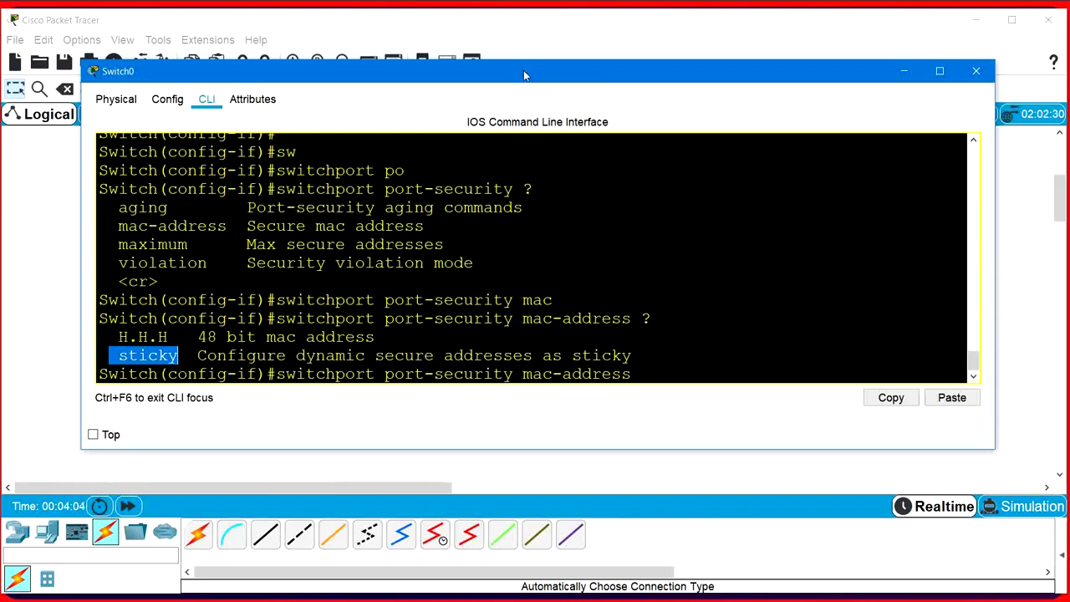
{"action": "left_click_drag", "start_coordinate": [525, 77], "coordinate": [490, 92]}
{"action": "left_click", "coordinate": [625, 394]}
{"action": "type", "text": "st"}
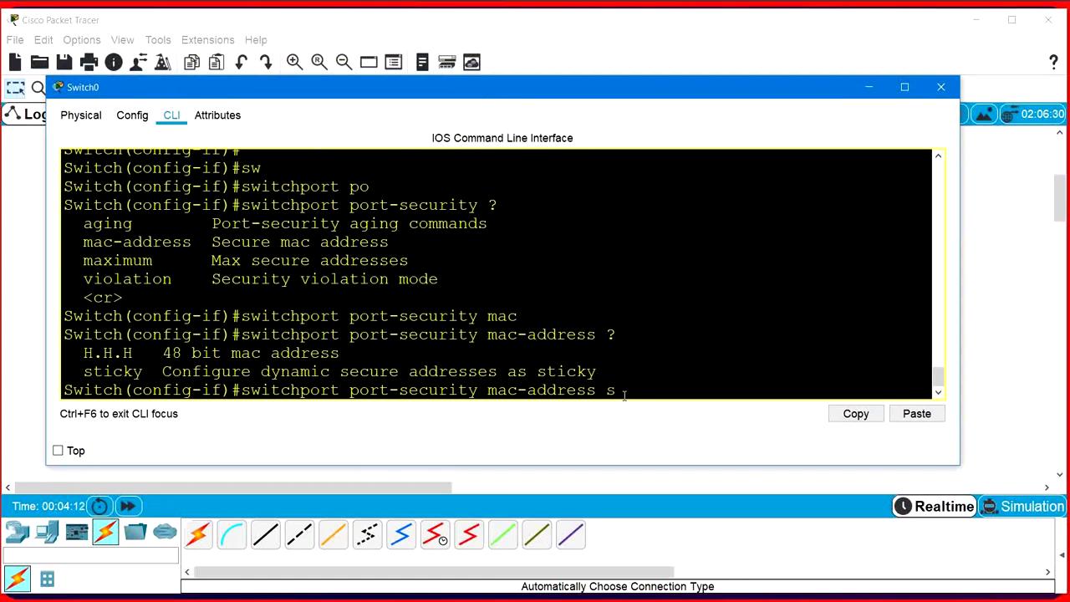
{"action": "key", "text": "Tab"}
{"action": "key", "text": "BackSpace"}
{"action": "key", "text": "BackSpace"}
{"action": "key", "text": "BackSpace"}
{"action": "key", "text": "BackSpace"}
{"action": "key", "text": "BackSpace"}
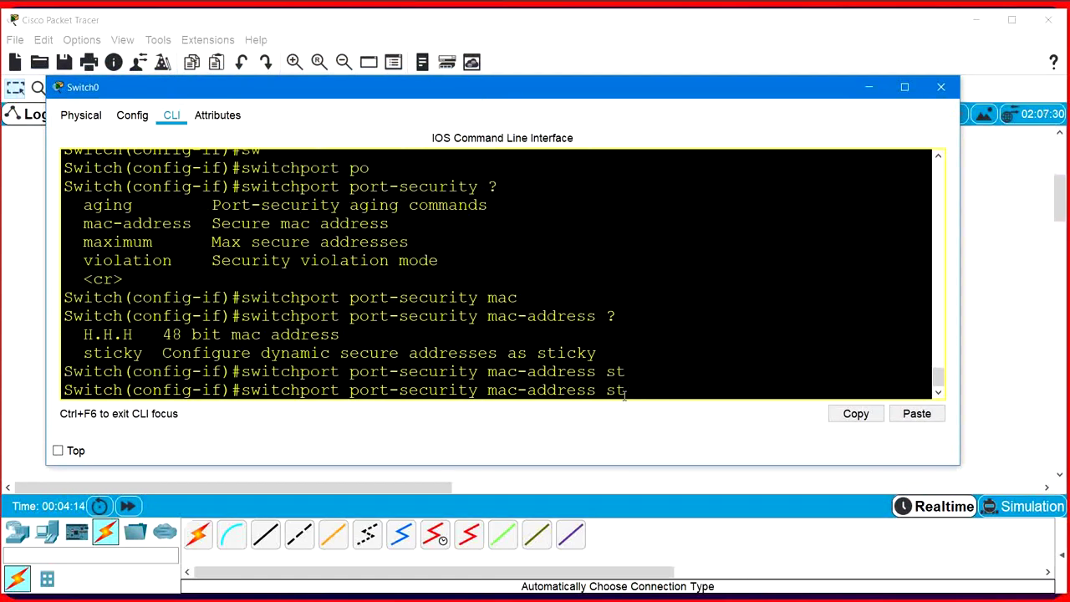
Copy PC0's MAC address 0001.63A2.1109 from its FastEthernet0 settings
{"action": "left_click", "coordinate": [869, 87]}
{"action": "left_click", "coordinate": [266, 332]}
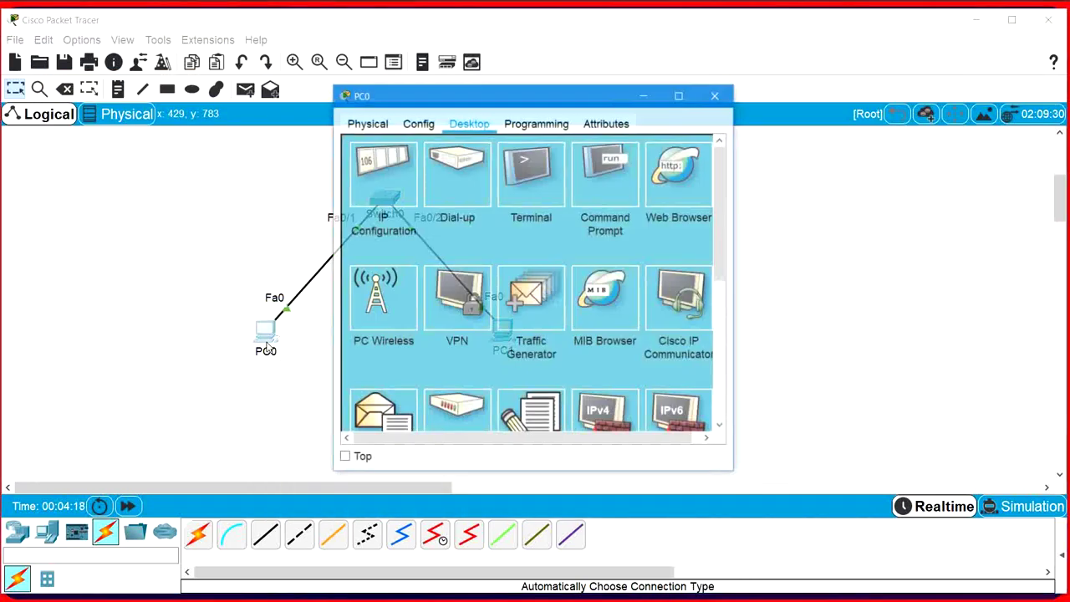
{"action": "left_click", "coordinate": [379, 178]}
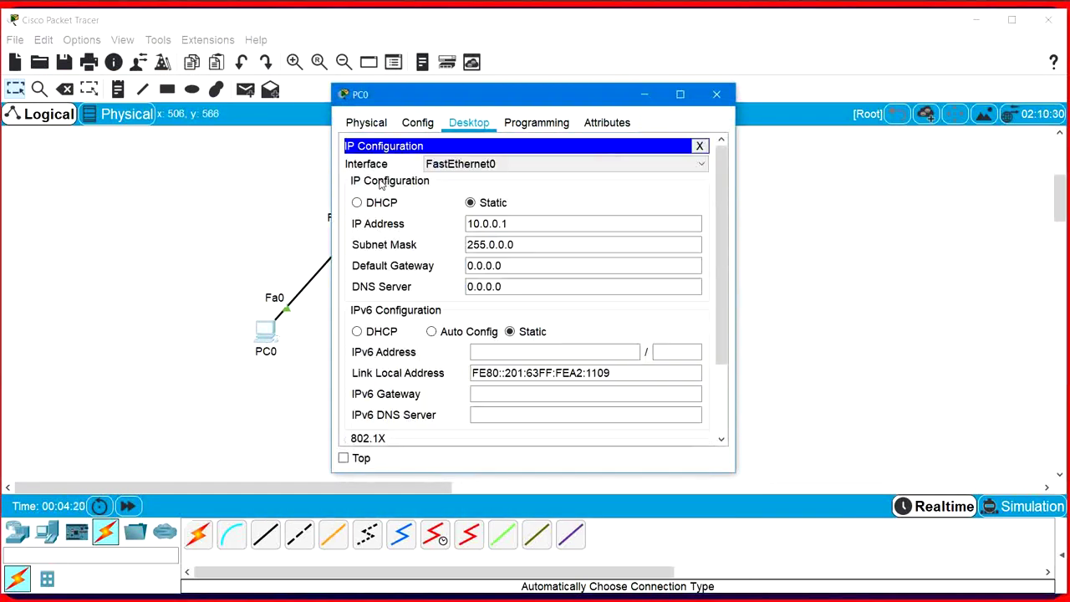
{"action": "left_click", "coordinate": [420, 126]}
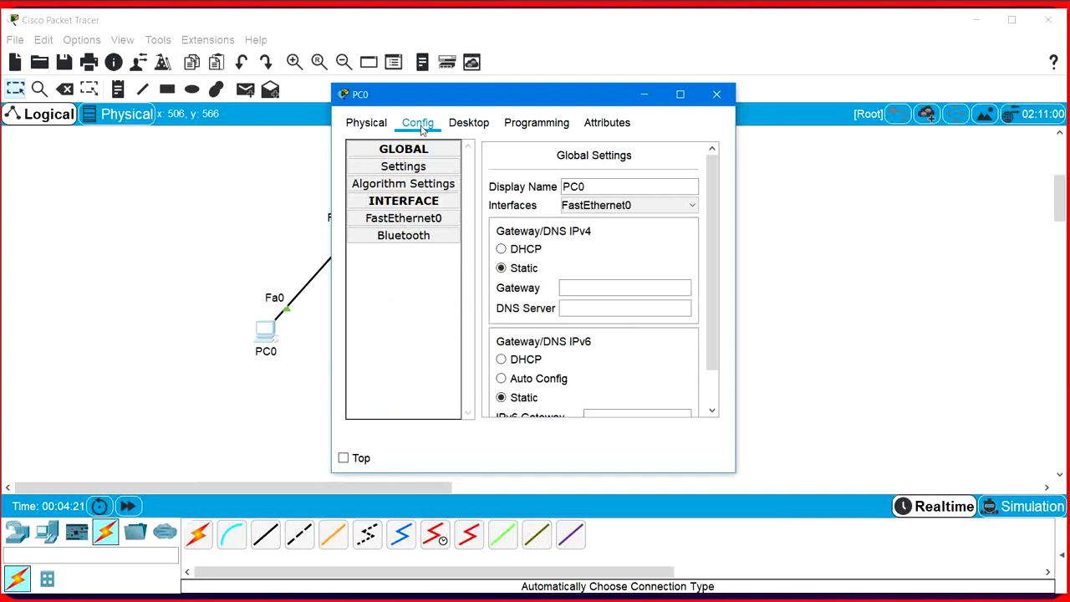
{"action": "left_click", "coordinate": [407, 220]}
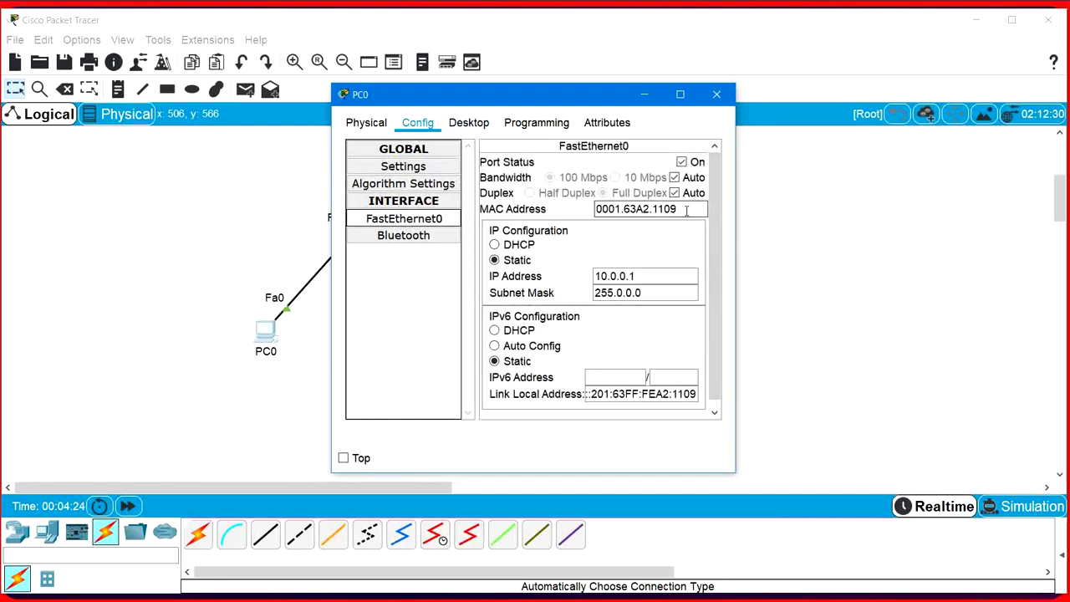
{"action": "double_click", "coordinate": [661, 210]}
{"action": "key", "text": "ctrl+c"}
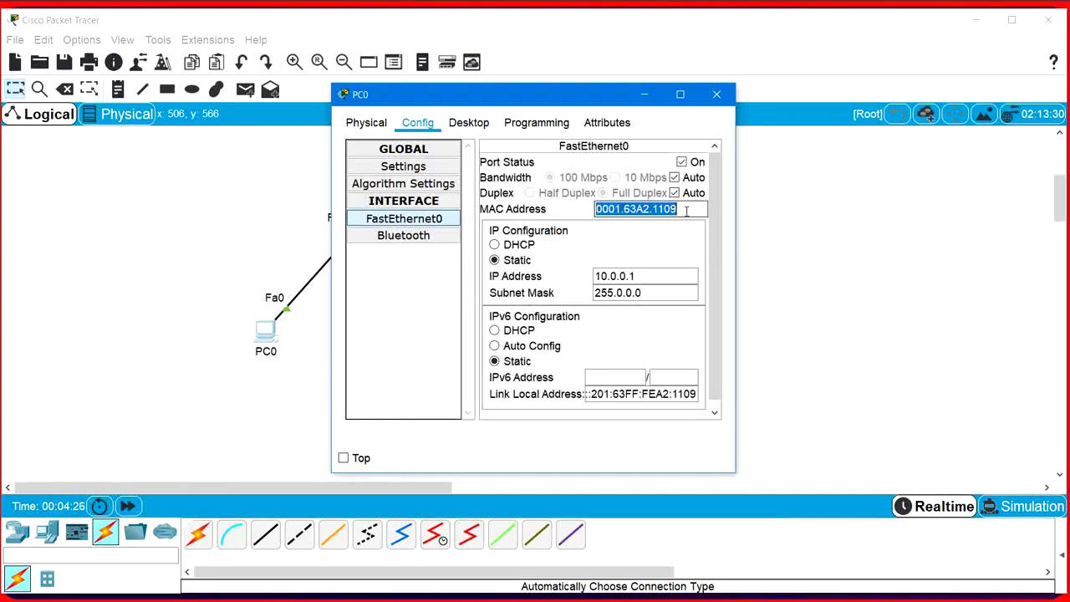
{"action": "left_click", "coordinate": [644, 93]}
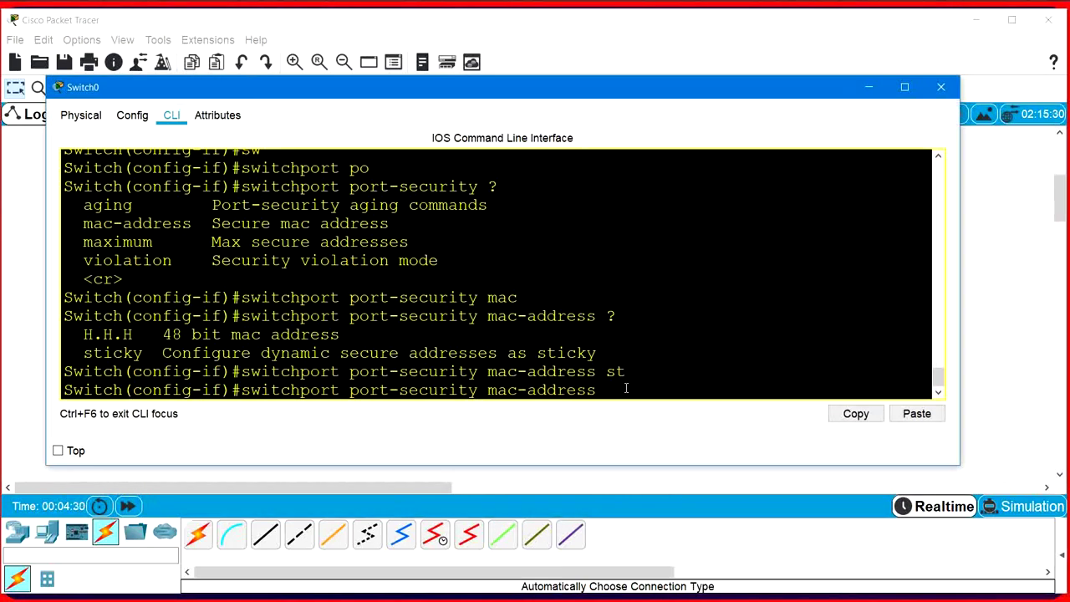
Paste MAC 0001.63A2.1109 into the pending command to secure it on Fa0/1
{"action": "right_click", "coordinate": [626, 389]}
{"action": "left_click", "coordinate": [650, 413]}
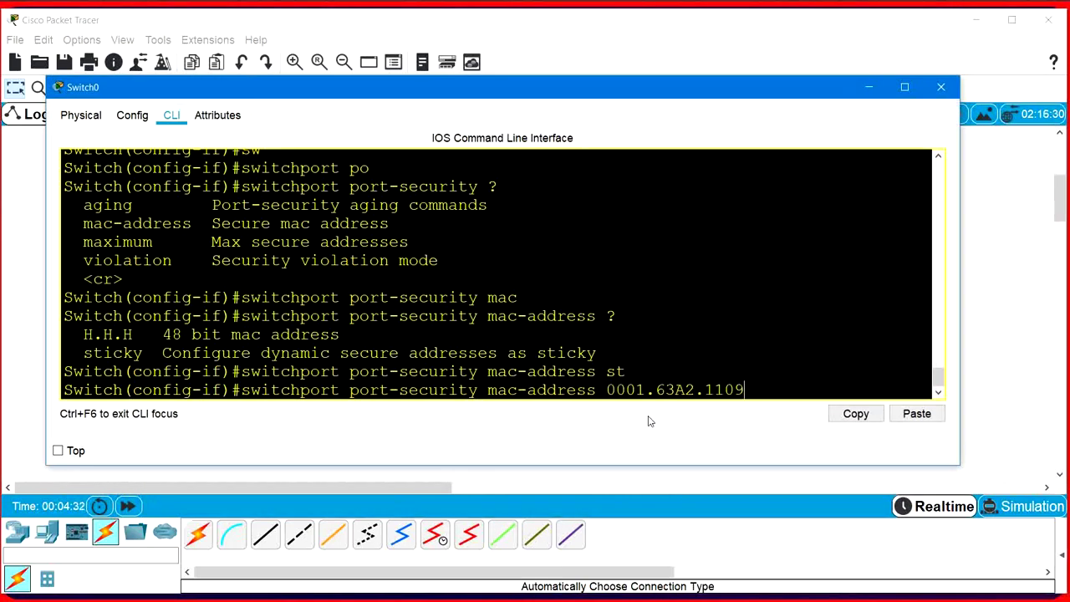
{"action": "type", "text": "?"}
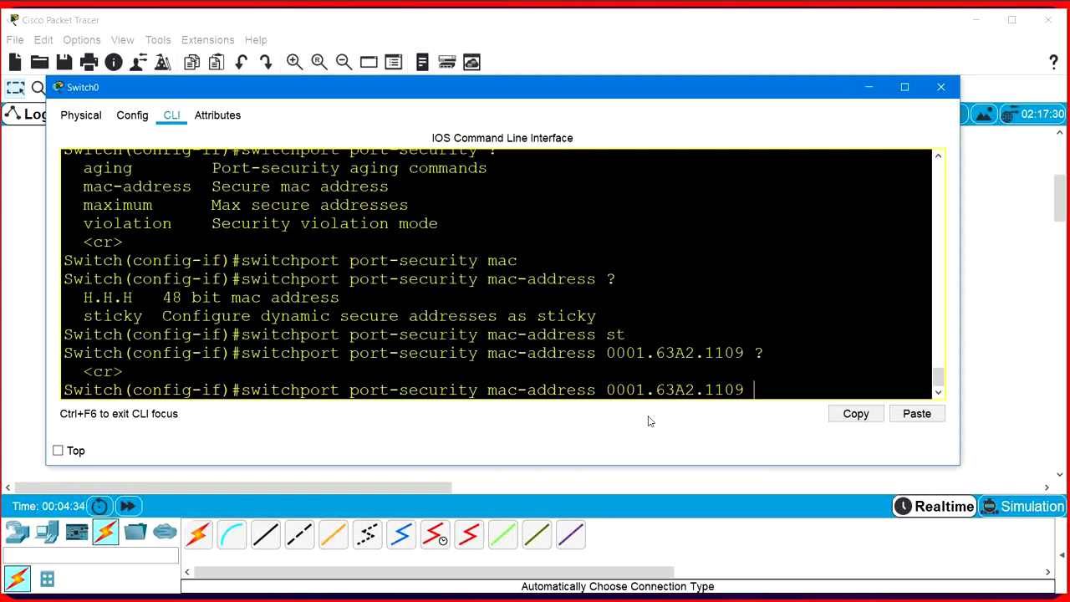
{"action": "key", "text": "Return"}
{"action": "key", "text": "Return"}
{"action": "key", "text": "Return"}
{"action": "key", "text": "Return"}
{"action": "key", "text": "Return"}
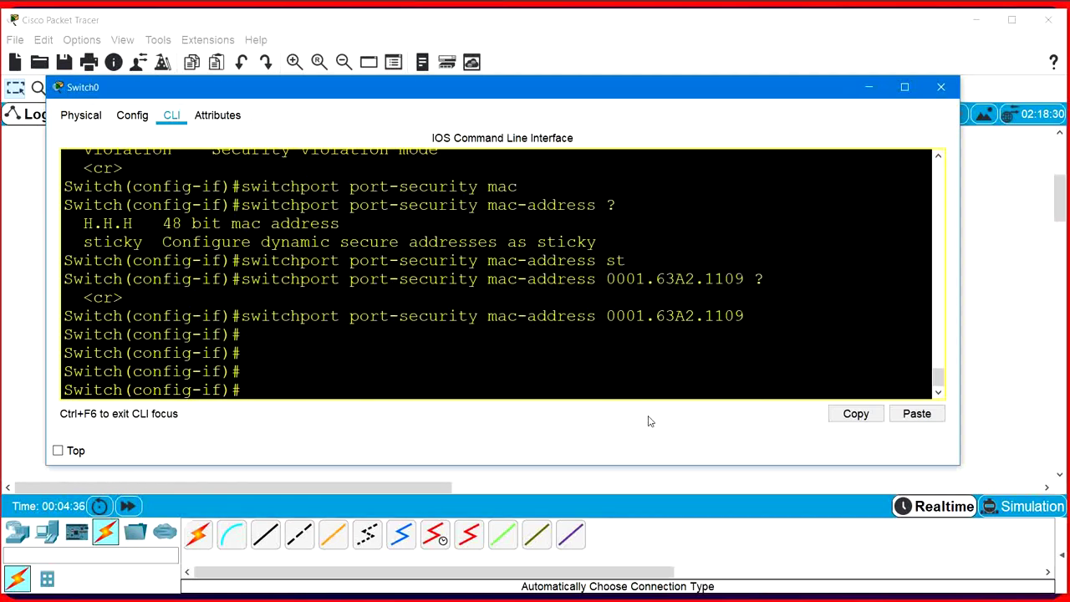
Apply switchport port-security maximum 1 on Fa0/1
{"action": "type", "text": "sw"}
{"action": "key", "text": "Tab"}
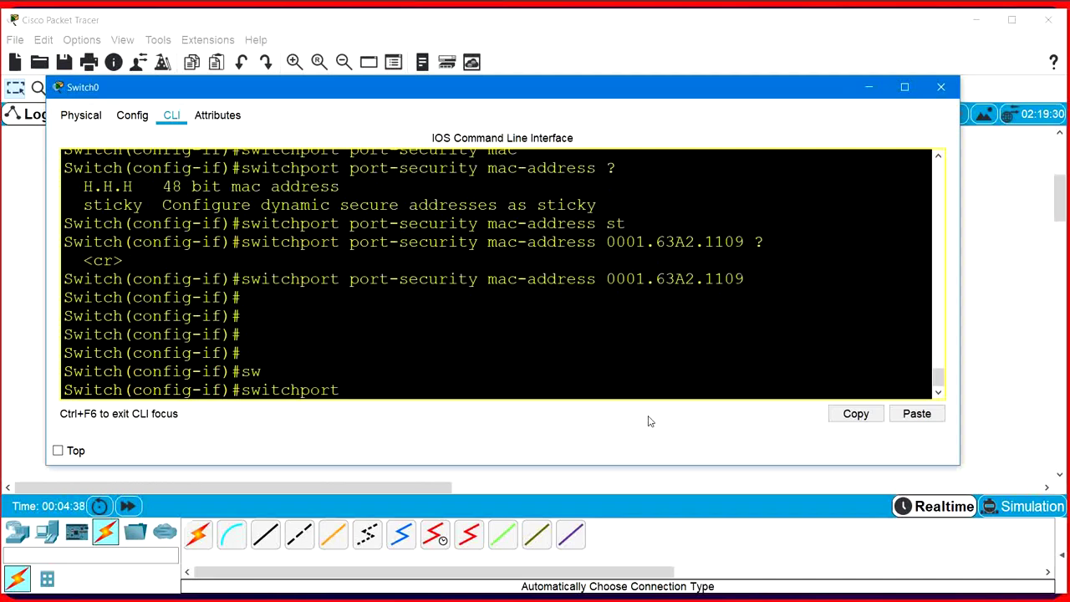
{"action": "type", "text": "po"}
{"action": "key", "text": "Tab"}
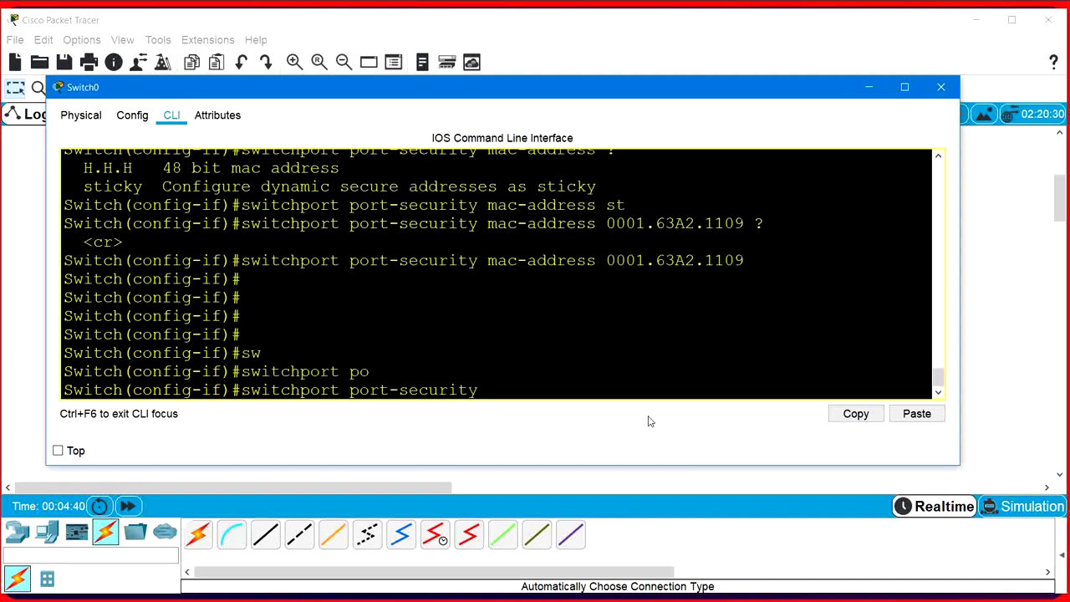
{"action": "type", "text": "ma"}
{"action": "key", "text": "Tab"}
{"action": "key", "text": "BackSpace"}
{"action": "key", "text": "BackSpace"}
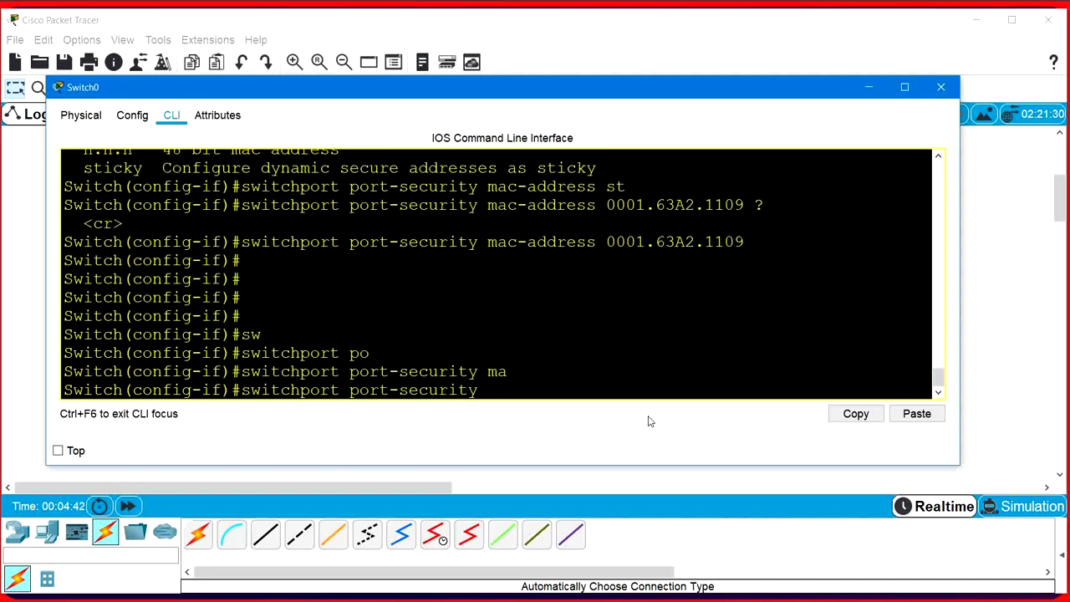
{"action": "type", "text": "?"}
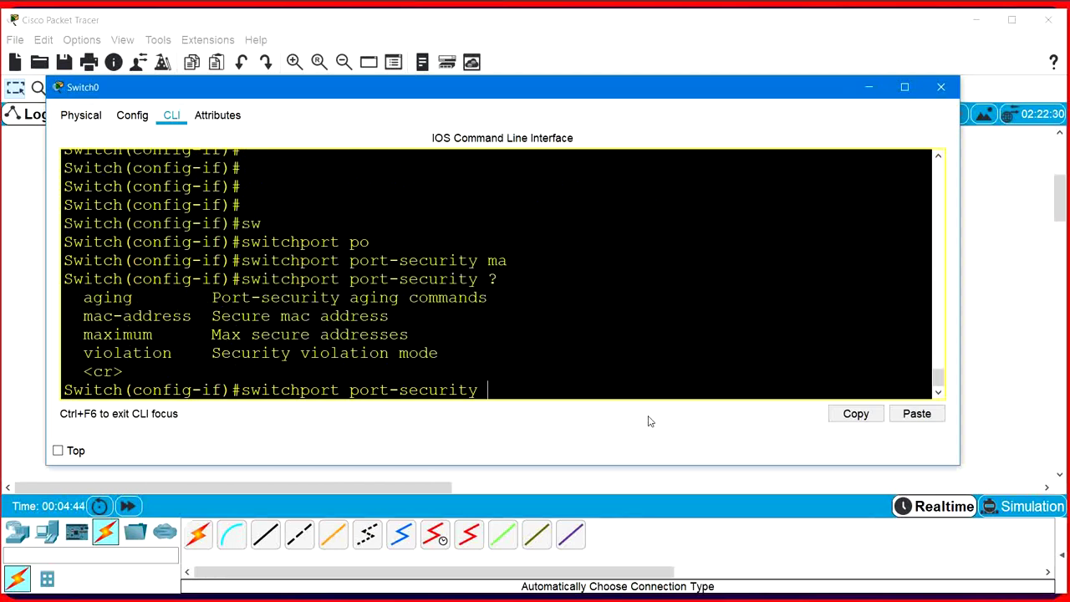
{"action": "type", "text": "max"}
{"action": "key", "text": "Tab"}
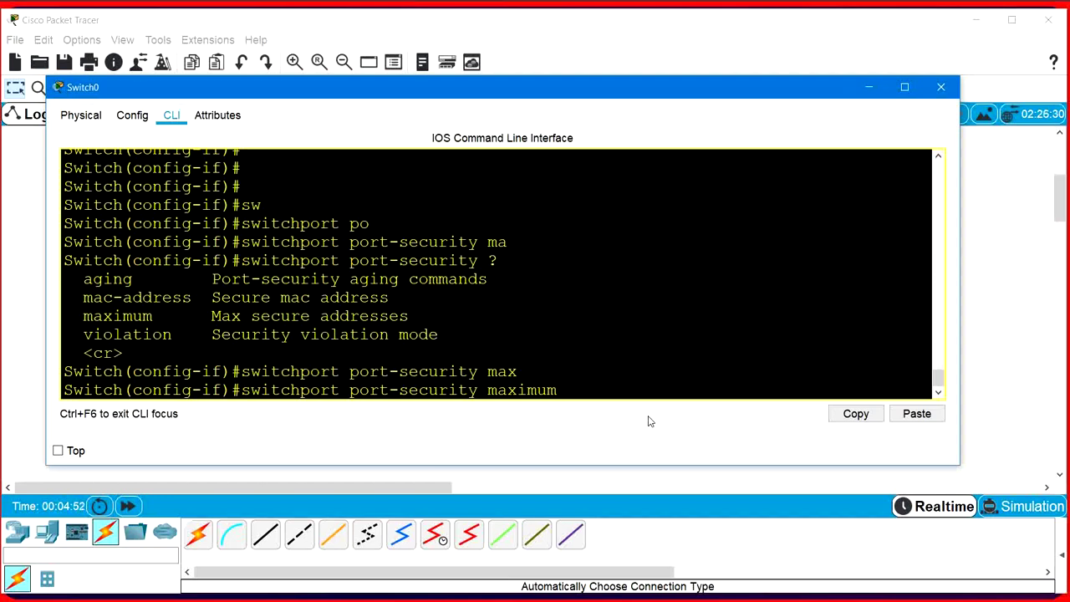
{"action": "type", "text": "?"}
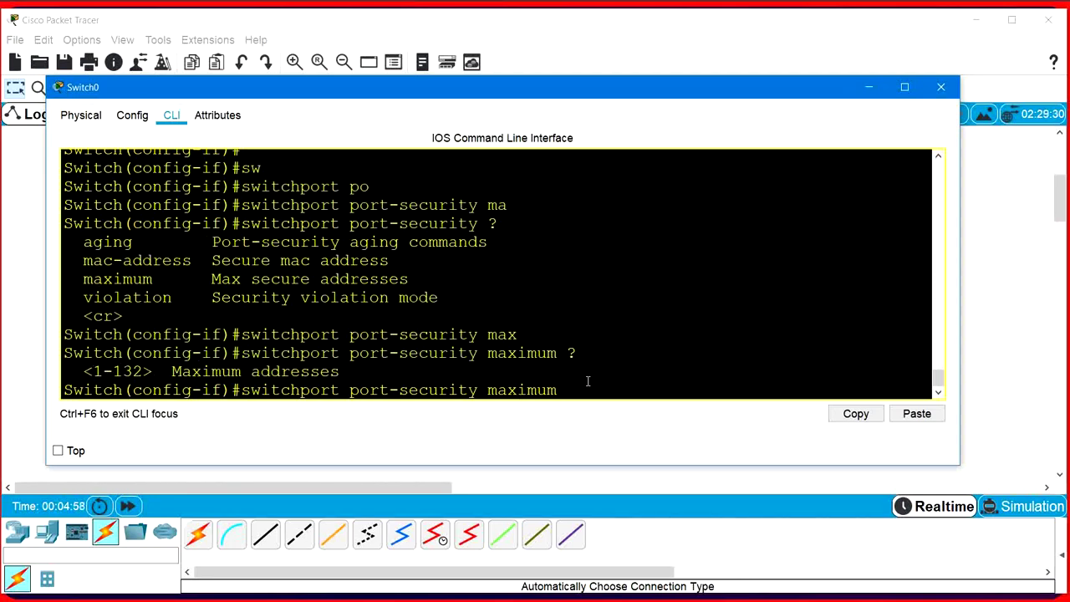
{"action": "type", "text": "1"}
{"action": "key", "text": "Return"}
{"action": "key", "text": "Return"}
{"action": "key", "text": "Return"}
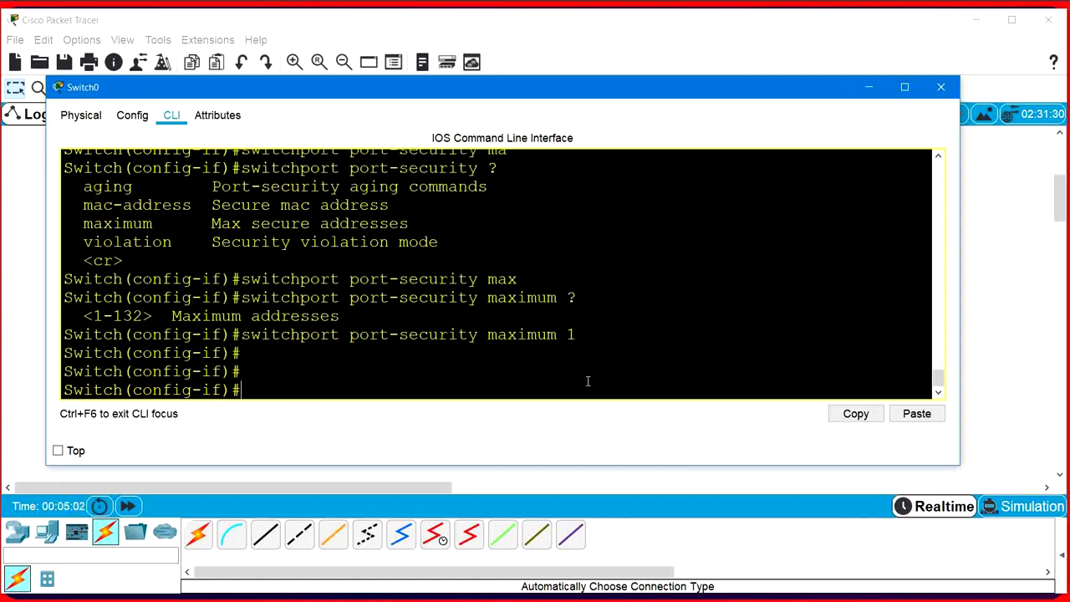
Apply switchport port-security violation shutdown on Fa0/1
{"action": "type", "text": "sw"}
{"action": "key", "text": "Tab"}
{"action": "type", "text": "po"}
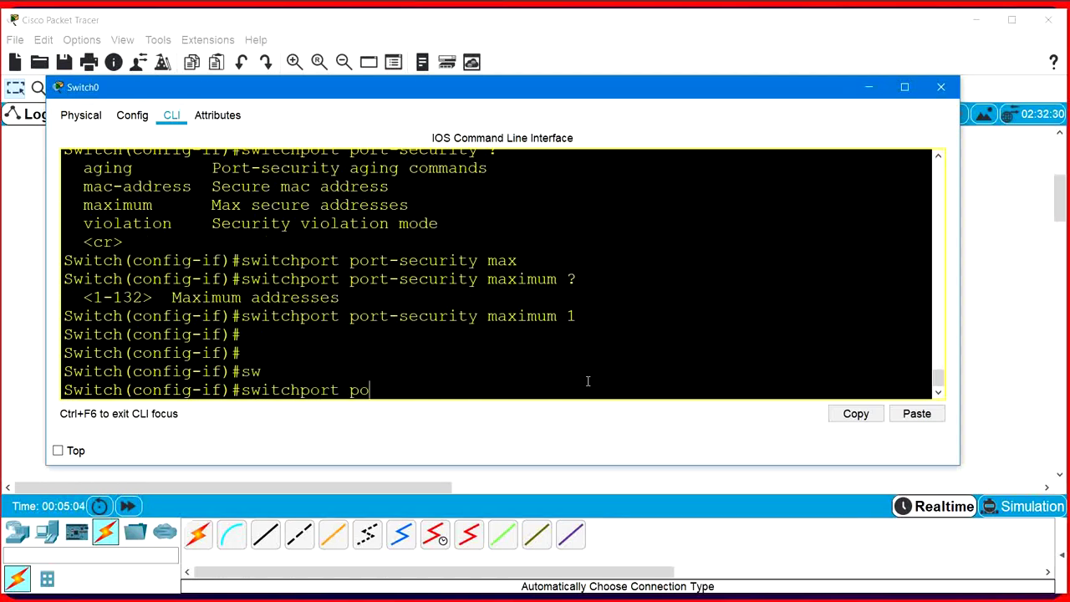
{"action": "key", "text": "Tab"}
{"action": "type", "text": "v"}
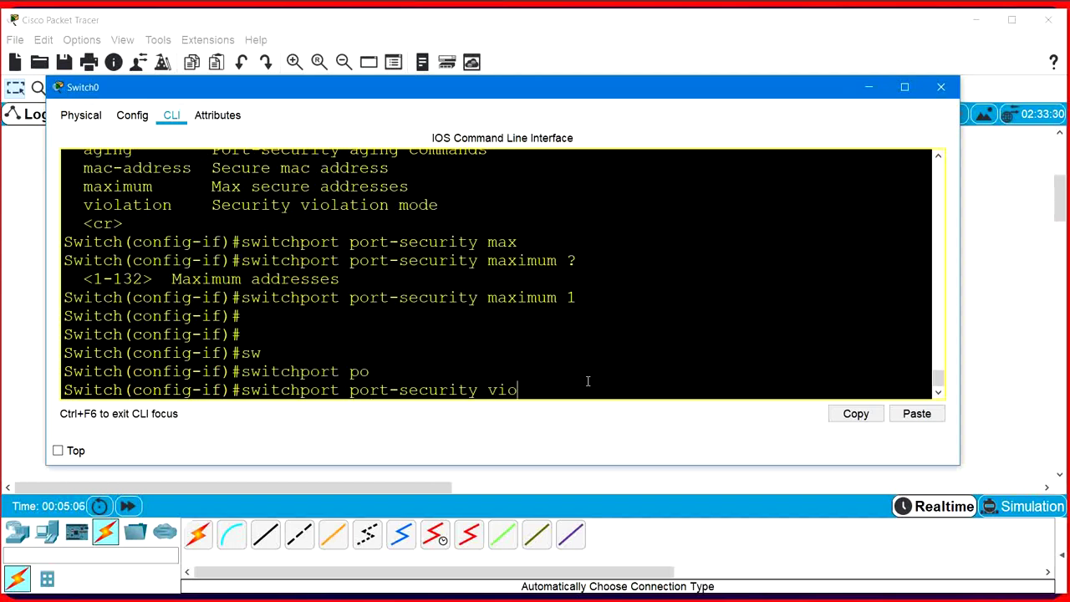
{"action": "type", "text": "io"}
{"action": "key", "text": "Tab"}
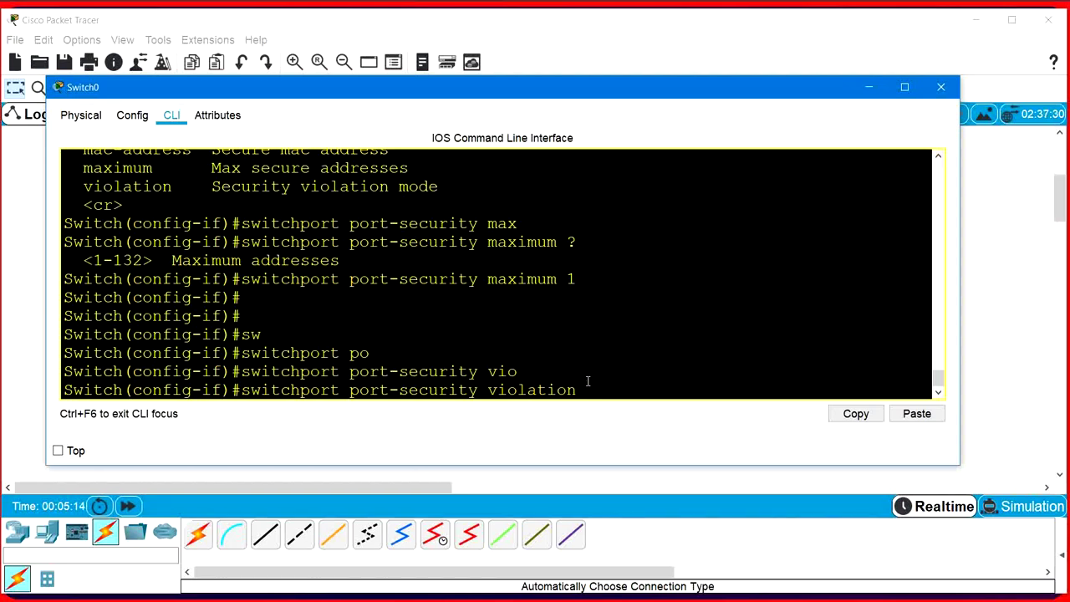
{"action": "type", "text": "?"}
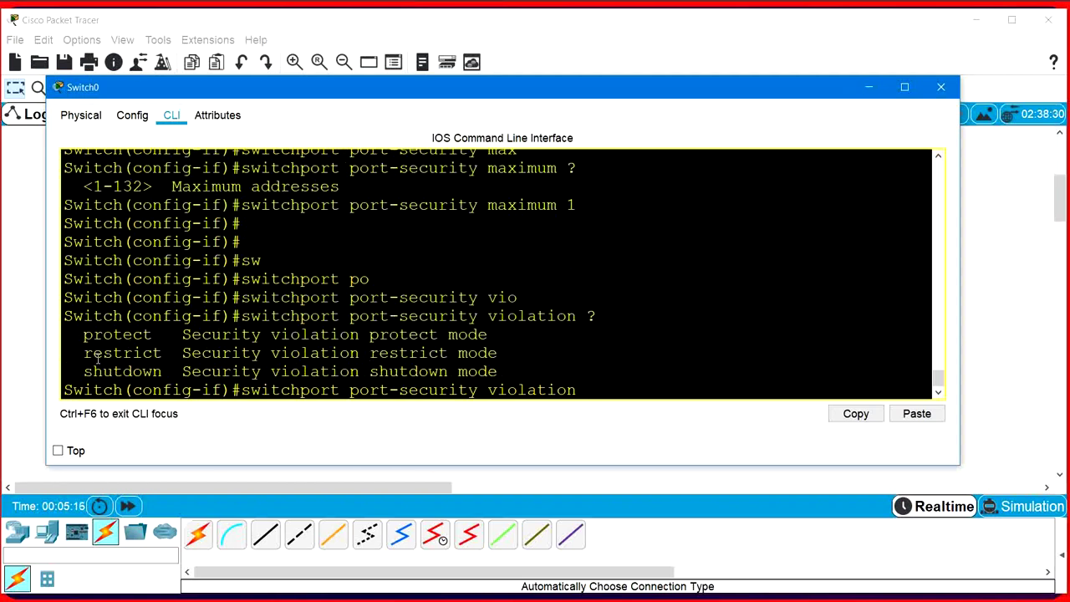
{"action": "left_click_drag", "start_coordinate": [77, 371], "coordinate": [175, 371]}
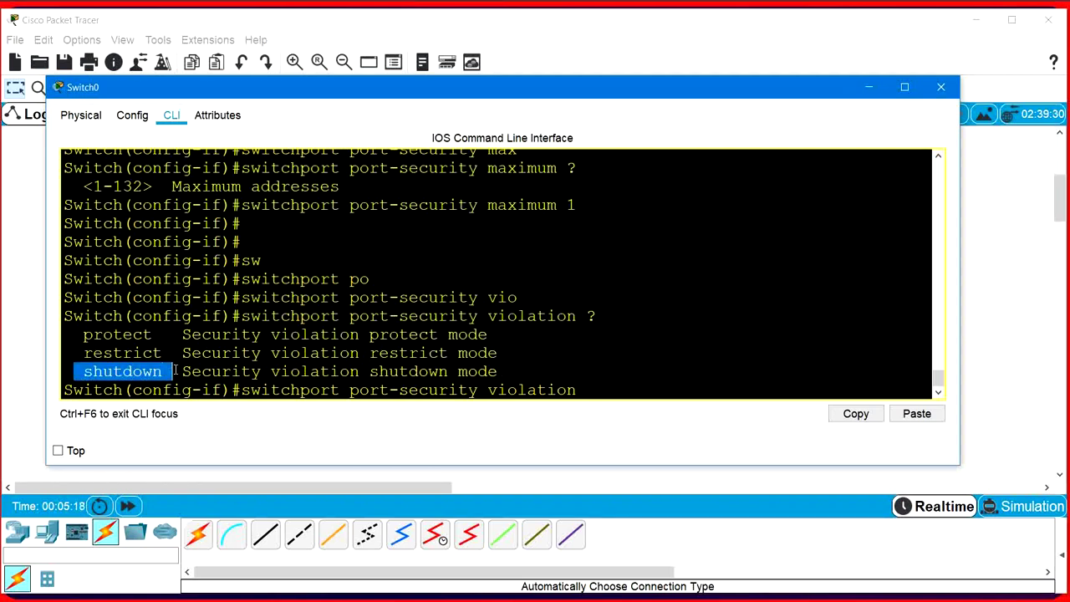
{"action": "left_click", "coordinate": [621, 389]}
{"action": "type", "text": "sh"}
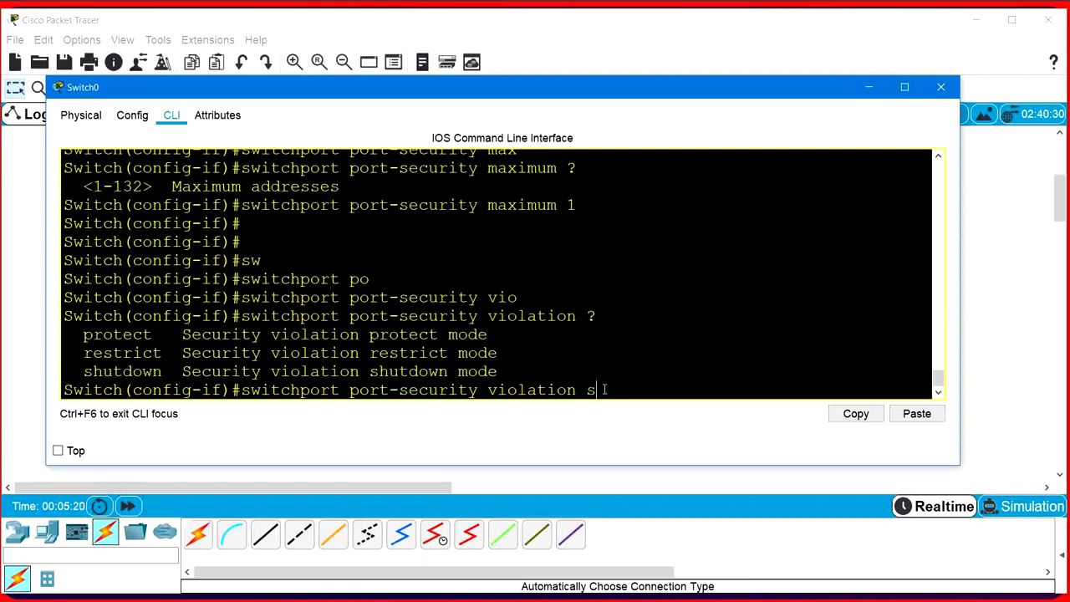
{"action": "key", "text": "Tab"}
{"action": "key", "text": "Return"}
{"action": "key", "text": "Return"}
{"action": "key", "text": "Return"}
{"action": "key", "text": "Return"}
{"action": "key", "text": "Return"}
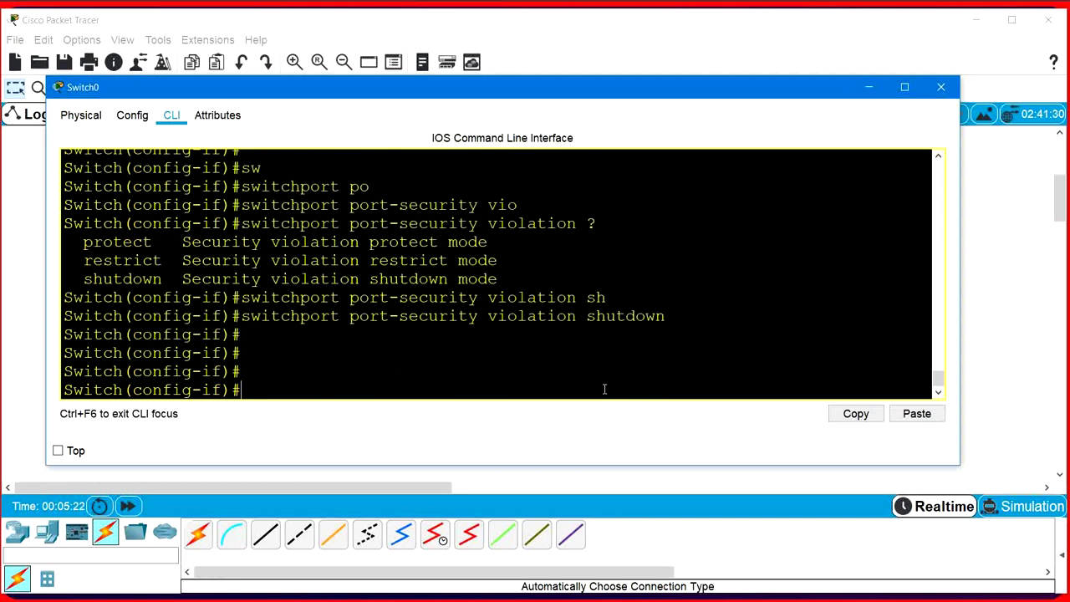
Change PC0's FastEthernet0 MAC address to 0001.63A2.1108 and close its settings
{"action": "left_click", "coordinate": [869, 87]}
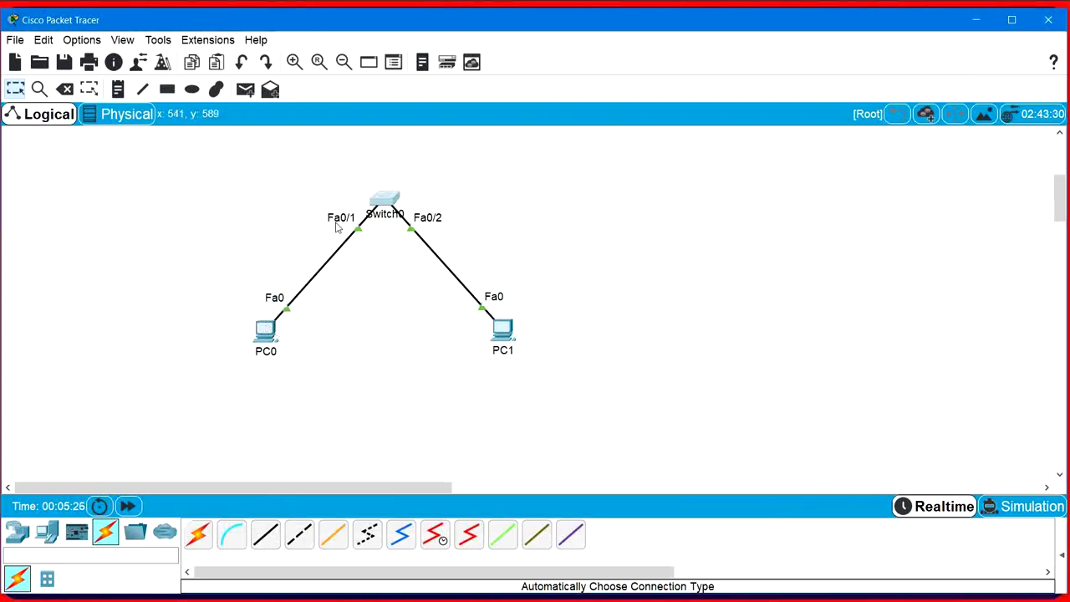
{"action": "left_click_drag", "start_coordinate": [315, 201], "coordinate": [307, 242]}
{"action": "left_click", "coordinate": [265, 331]}
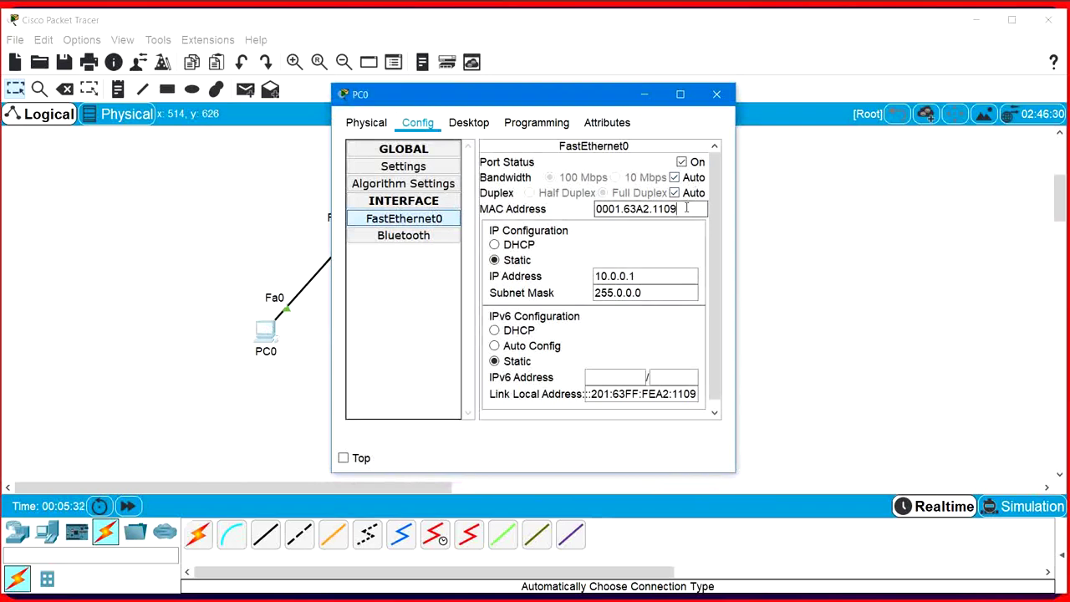
{"action": "left_click", "coordinate": [687, 208]}
{"action": "type", "text": "8"}
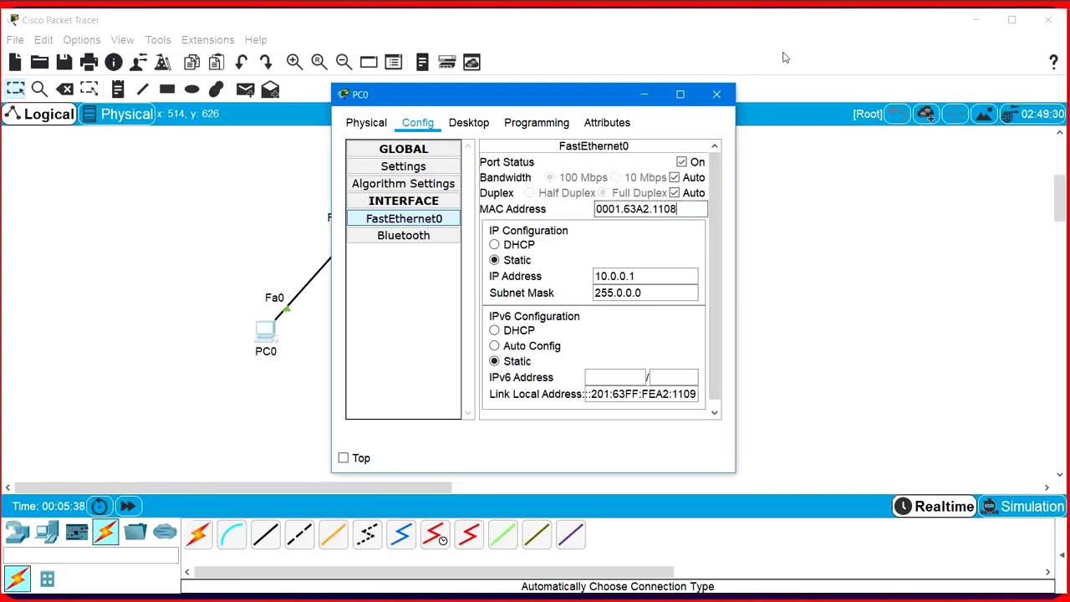
{"action": "left_click", "coordinate": [717, 95]}
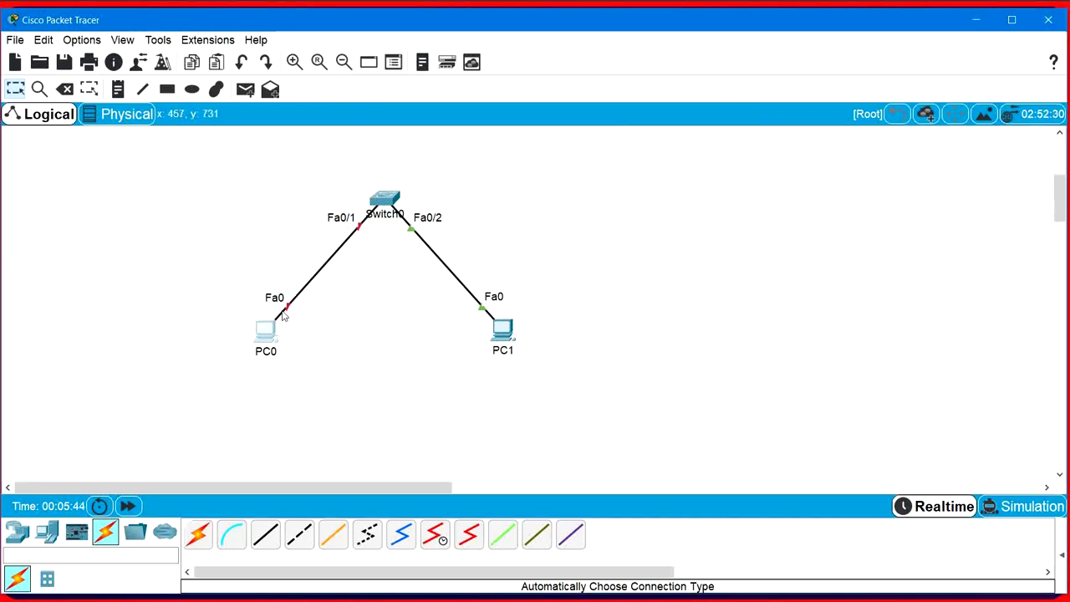
Exit Switch0 to privileged mode and run show port-security
{"action": "left_click", "coordinate": [388, 199]}
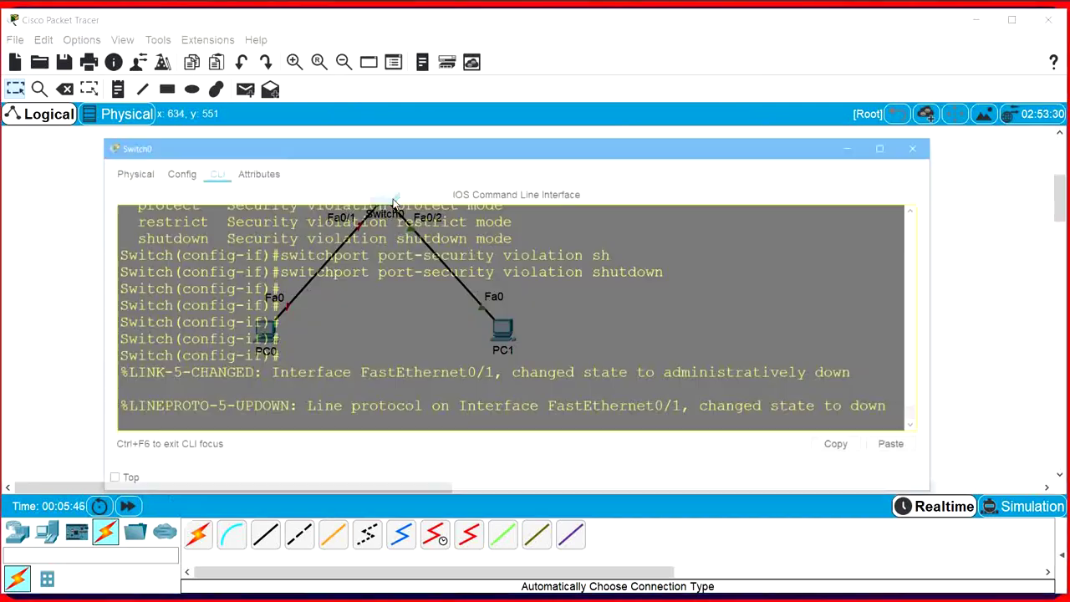
{"action": "key", "text": "Return"}
{"action": "key", "text": "Return"}
{"action": "key", "text": "Return"}
{"action": "key", "text": "Return"}
{"action": "key", "text": "Return"}
{"action": "type", "text": "e"}
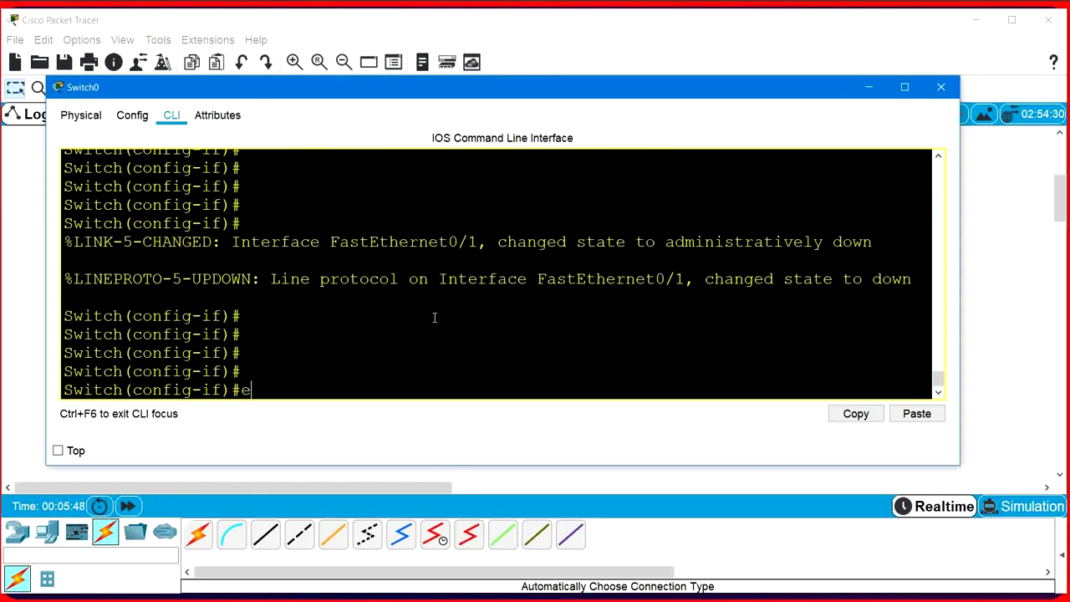
{"action": "type", "text": "xi"}
{"action": "key", "text": "Return"}
{"action": "key", "text": "Return"}
{"action": "key", "text": "Return"}
{"action": "type", "text": "exi"}
{"action": "key", "text": "Return"}
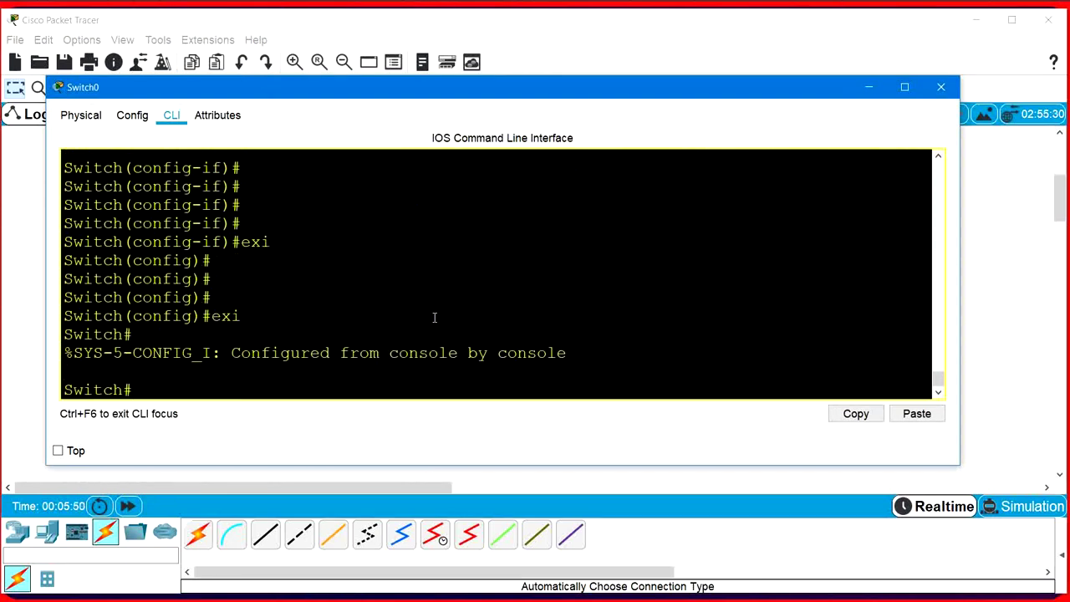
{"action": "key", "text": "Return"}
{"action": "key", "text": "Return"}
{"action": "type", "text": "sh"}
{"action": "key", "text": "Tab"}
{"action": "type", "text": "po"}
{"action": "key", "text": "Tab"}
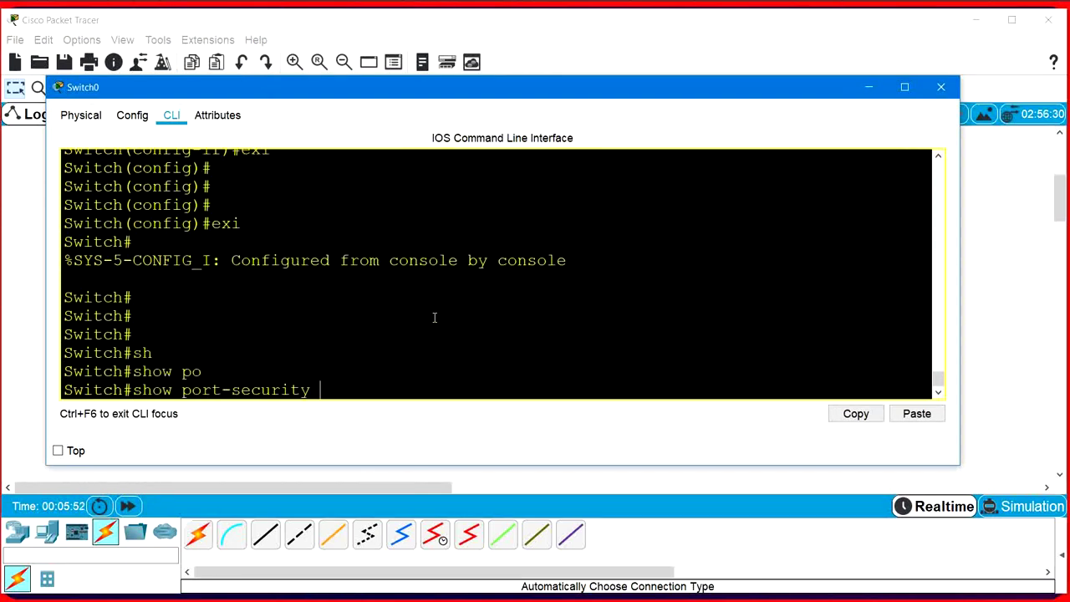
{"action": "key", "text": "Return"}
{"action": "key", "text": "Return"}
{"action": "key", "text": "Return"}
{"action": "key", "text": "Return"}
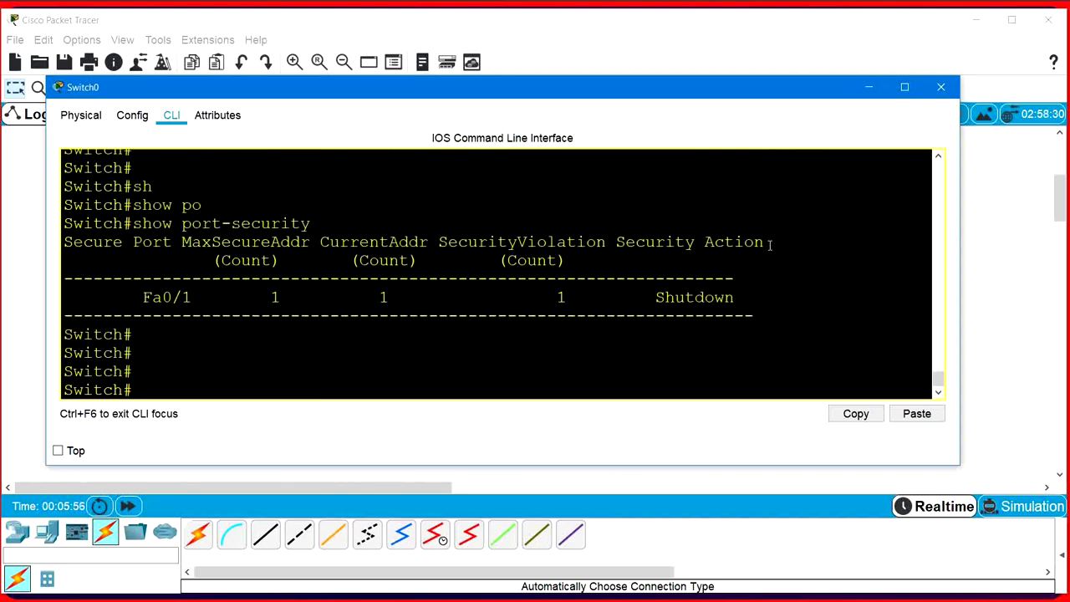
Highlight Fa0/1's Shutdown security action and its violation count of 1
{"action": "left_click_drag", "start_coordinate": [770, 243], "coordinate": [704, 245]}
{"action": "left_click_drag", "start_coordinate": [736, 298], "coordinate": [667, 299]}
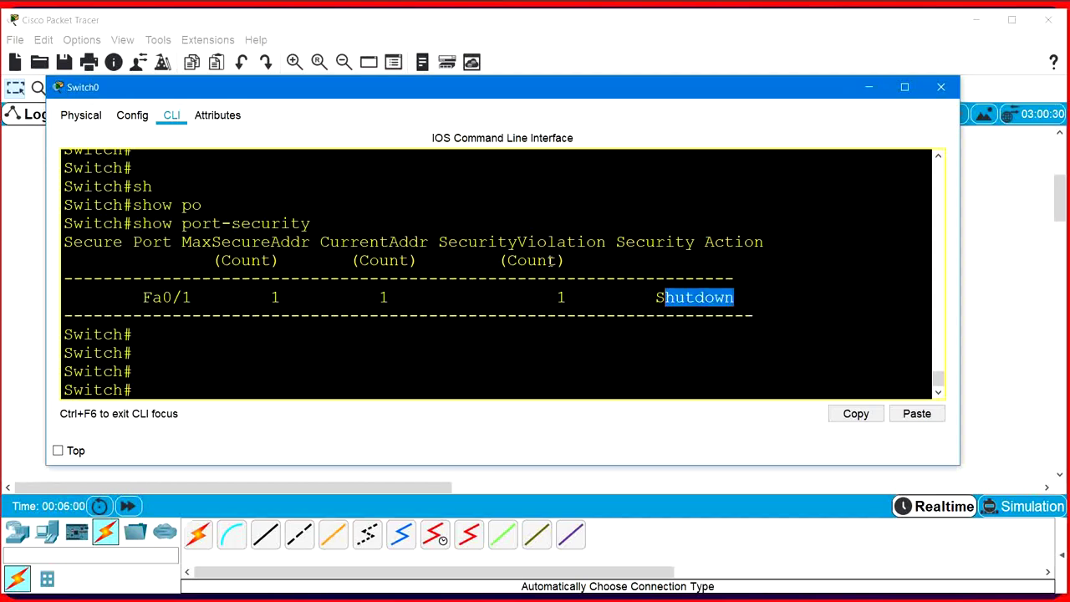
{"action": "left_click_drag", "start_coordinate": [587, 299], "coordinate": [542, 307]}
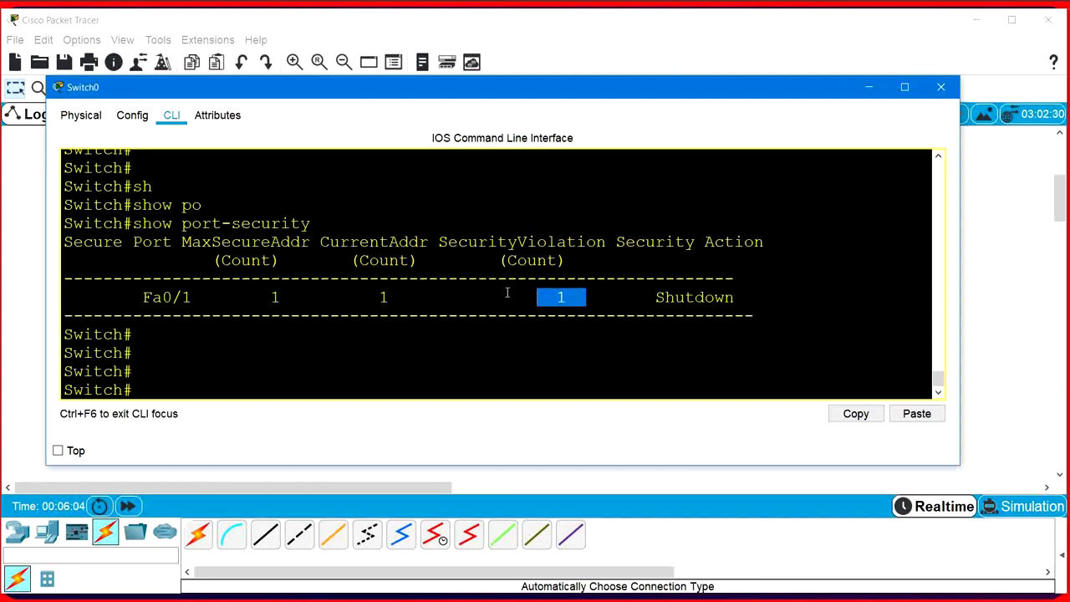
{"action": "left_click", "coordinate": [426, 344]}
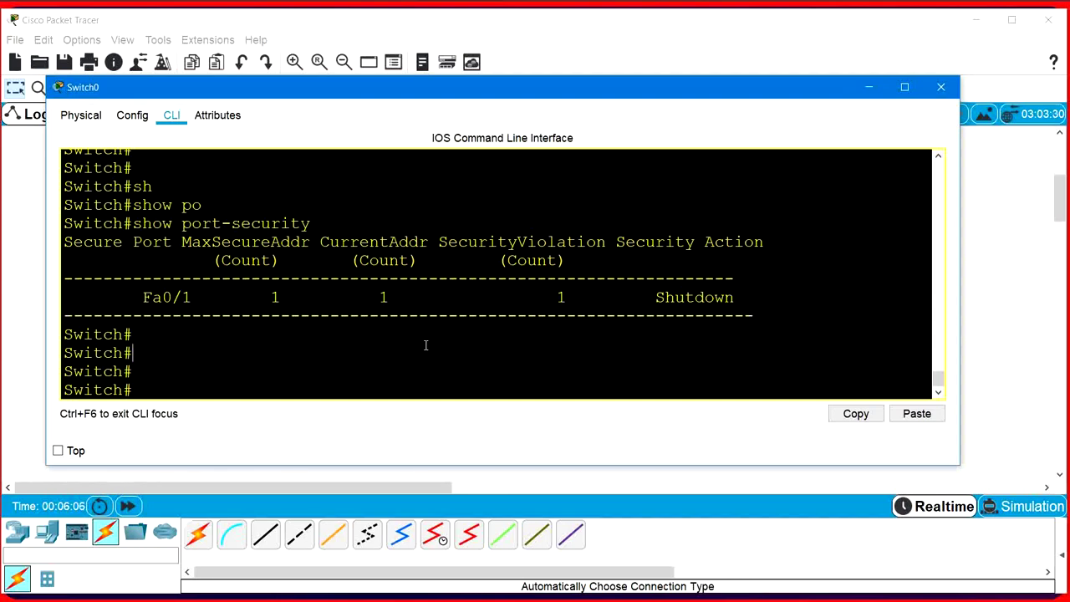
Run show port-security address and highlight secure MAC 0001.63A2.1109 on Fa0/1
{"action": "key", "text": "Return"}
{"action": "key", "text": "Return"}
{"action": "type", "text": "sh"}
{"action": "key", "text": "Tab"}
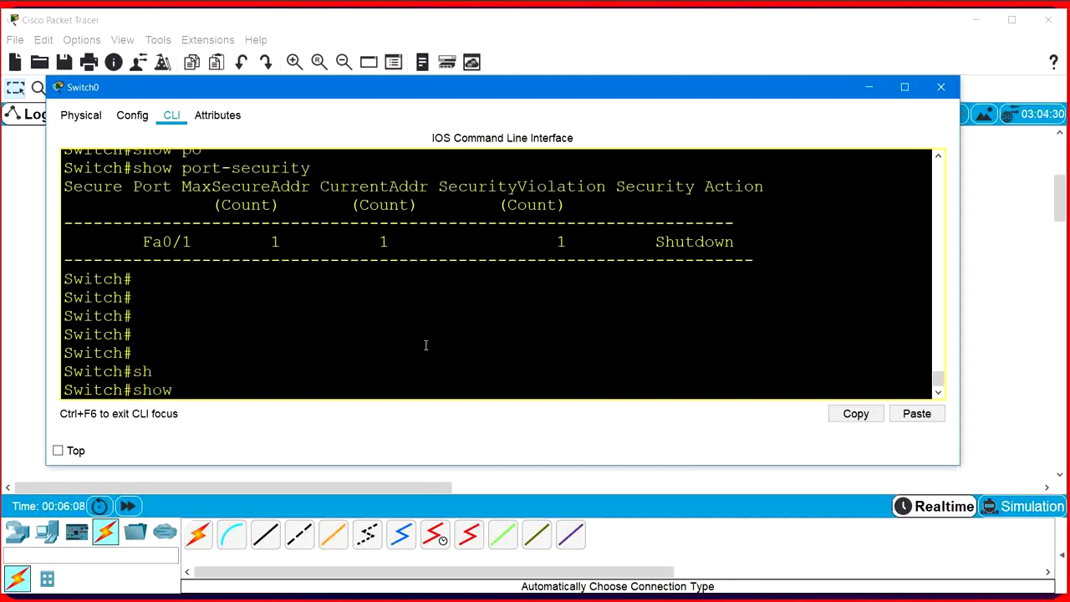
{"action": "type", "text": "po"}
{"action": "key", "text": "Tab"}
{"action": "type", "text": "?"}
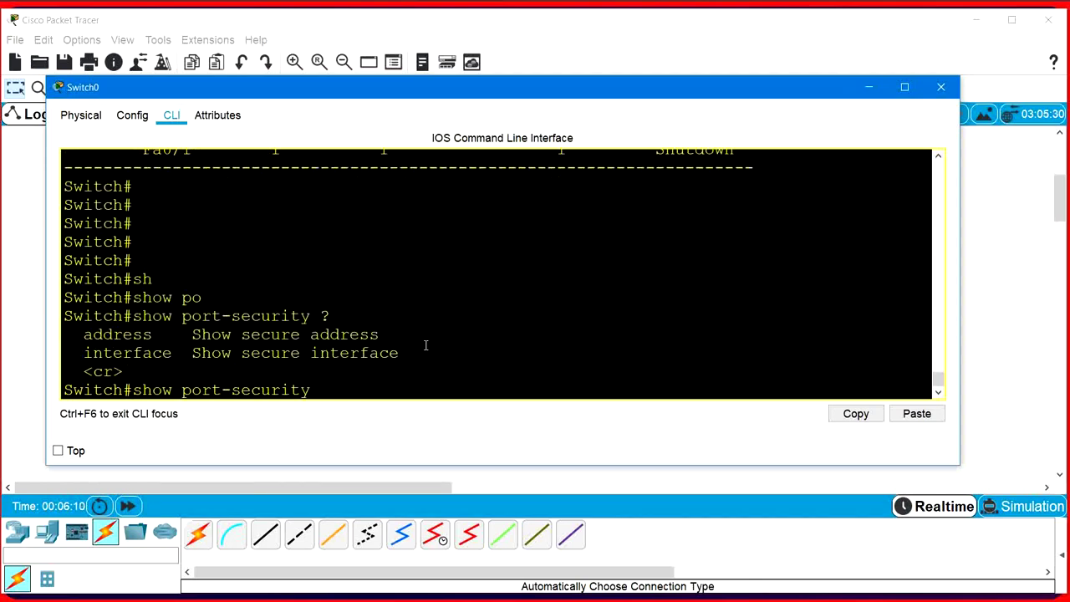
{"action": "type", "text": "ad"}
{"action": "key", "text": "Tab"}
{"action": "key", "text": "Return"}
{"action": "key", "text": "Return"}
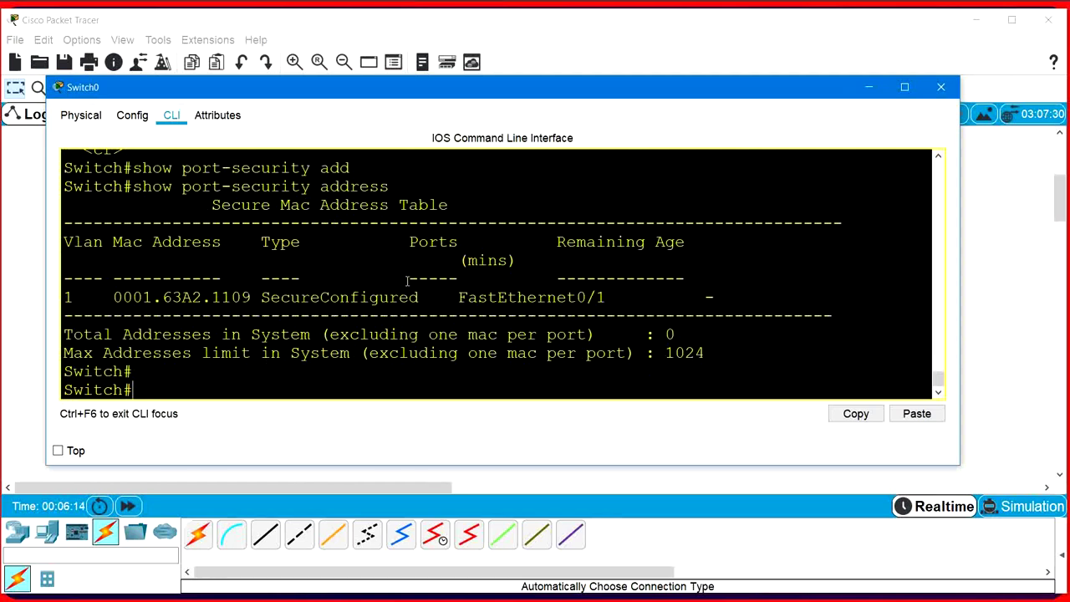
{"action": "left_click_drag", "start_coordinate": [255, 297], "coordinate": [105, 299]}
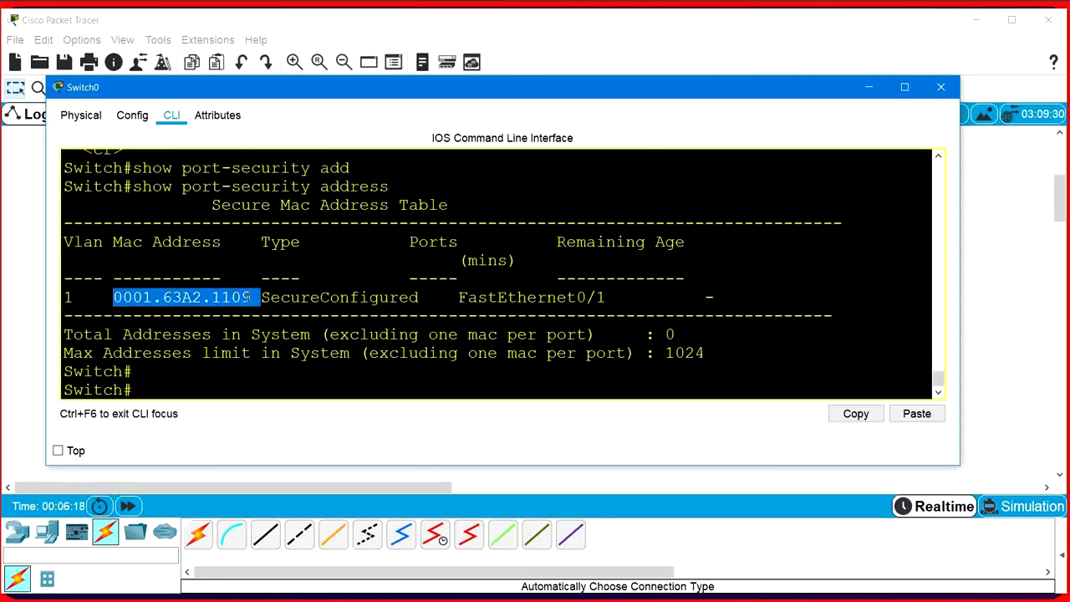
{"action": "left_click_drag", "start_coordinate": [256, 297], "coordinate": [92, 304]}
{"action": "left_click", "coordinate": [869, 87]}
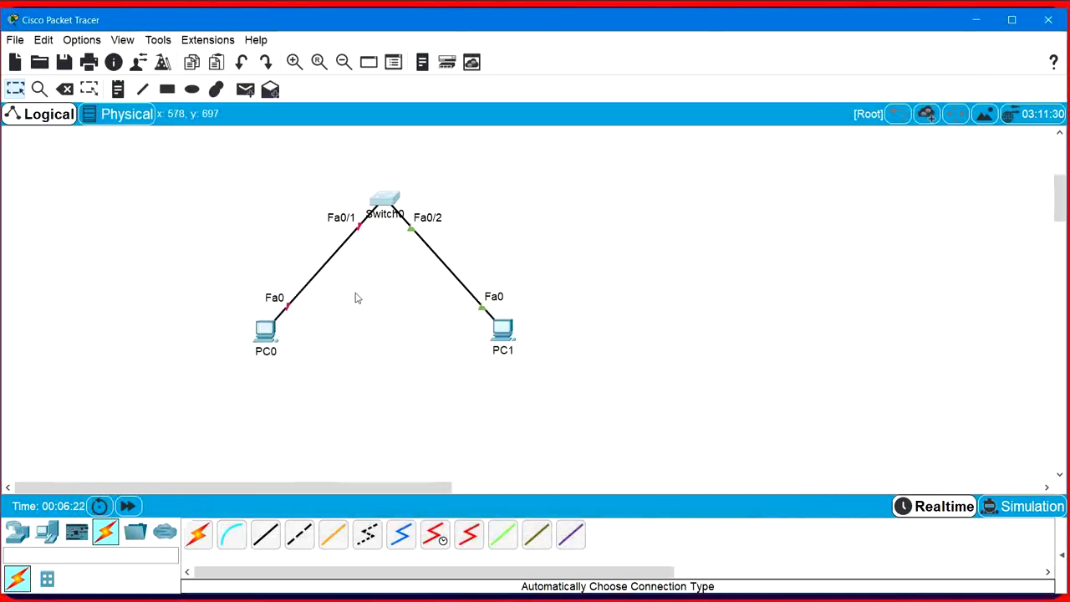
Restore PC0's FastEthernet0 MAC to 0001.63A2.1109 by removing the trailing 8
{"action": "left_click", "coordinate": [268, 331]}
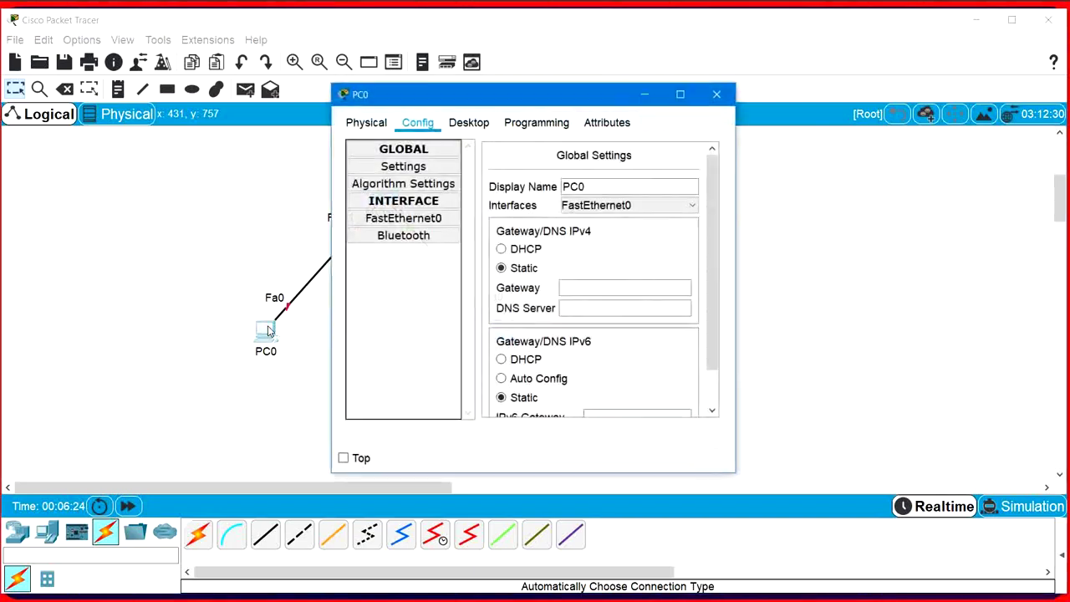
{"action": "left_click", "coordinate": [434, 220]}
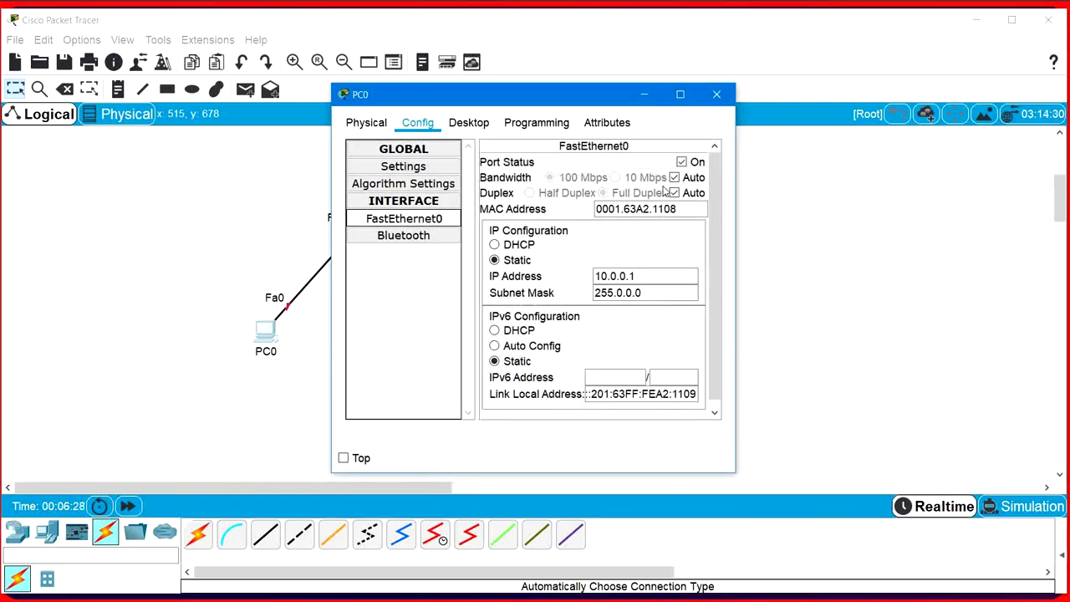
{"action": "left_click", "coordinate": [688, 211]}
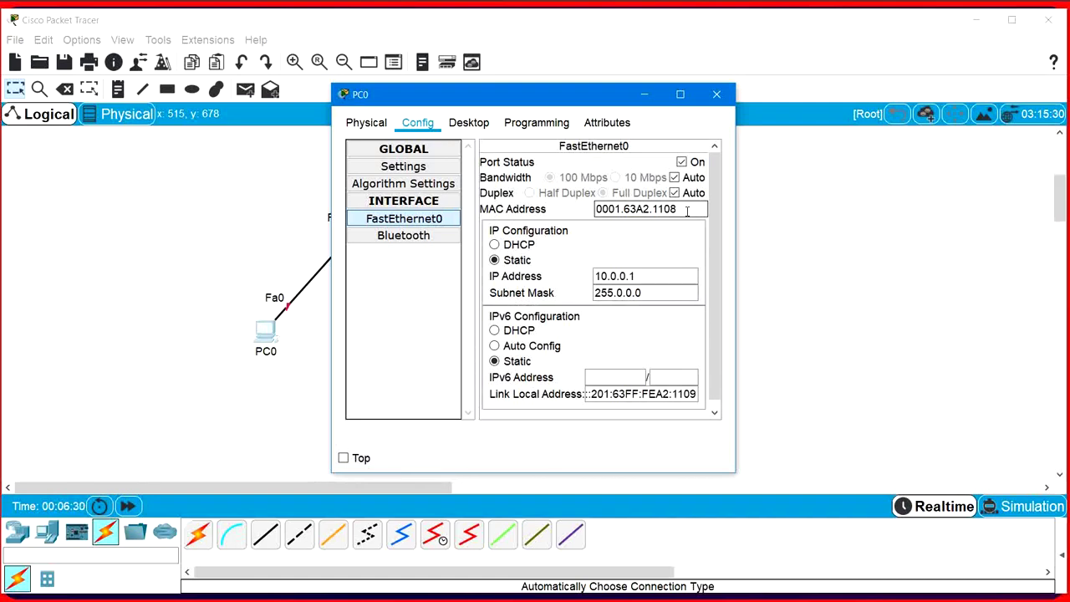
{"action": "key", "text": "BackSpace"}
{"action": "left_click", "coordinate": [716, 94]}
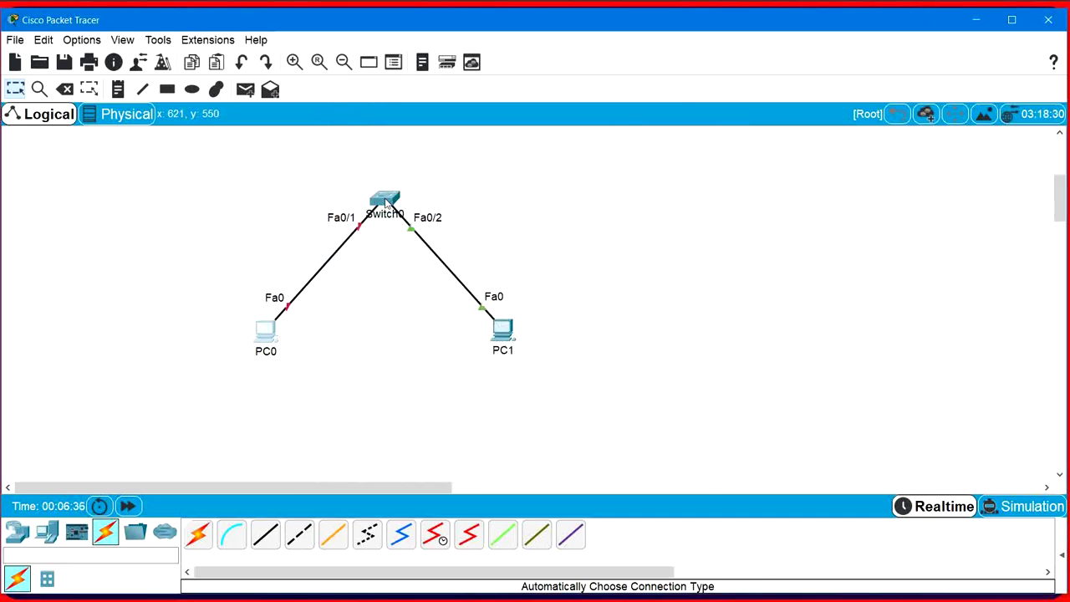
Compare it with the secure MAC address listed in Switch0's CLI
{"action": "left_click", "coordinate": [385, 199]}
{"action": "left_click", "coordinate": [387, 364]}
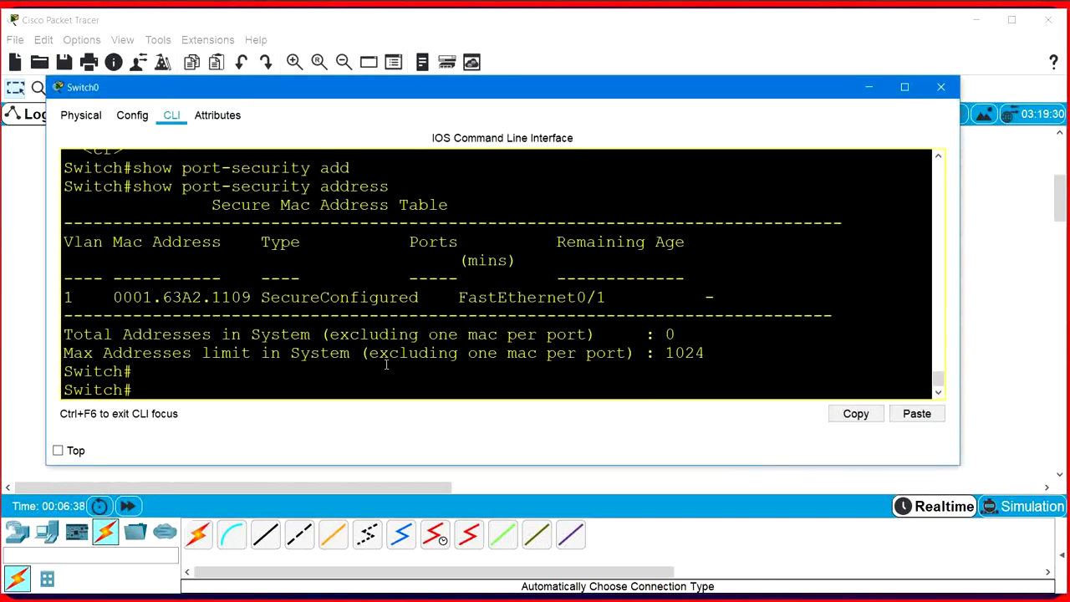
{"action": "left_click_drag", "start_coordinate": [253, 297], "coordinate": [91, 295]}
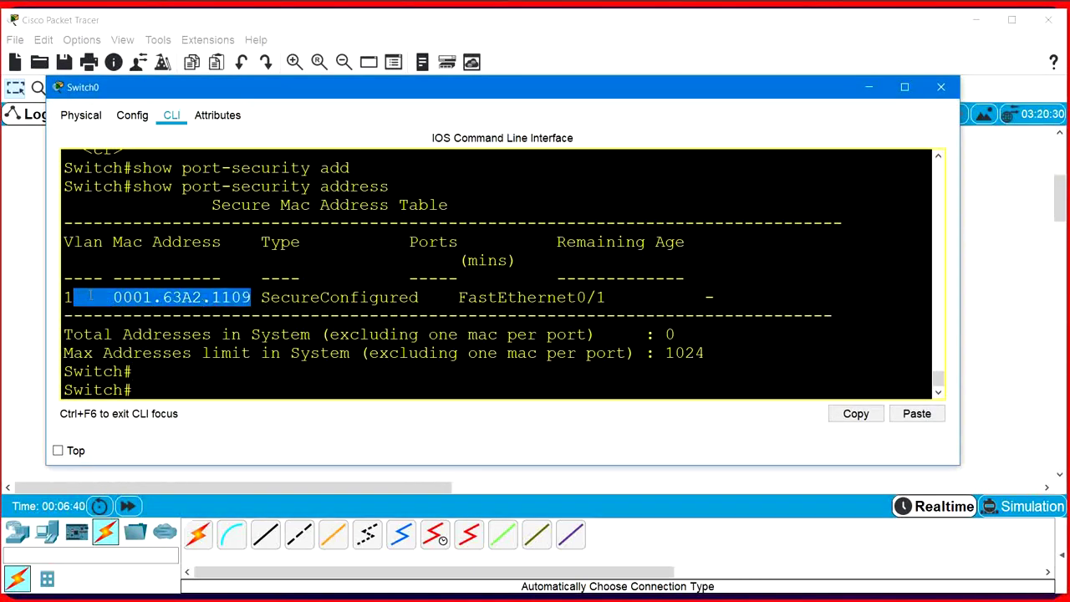
Ping 10.0.0.2 from PC0's command prompt, then return to the topology
{"action": "left_click", "coordinate": [871, 86]}
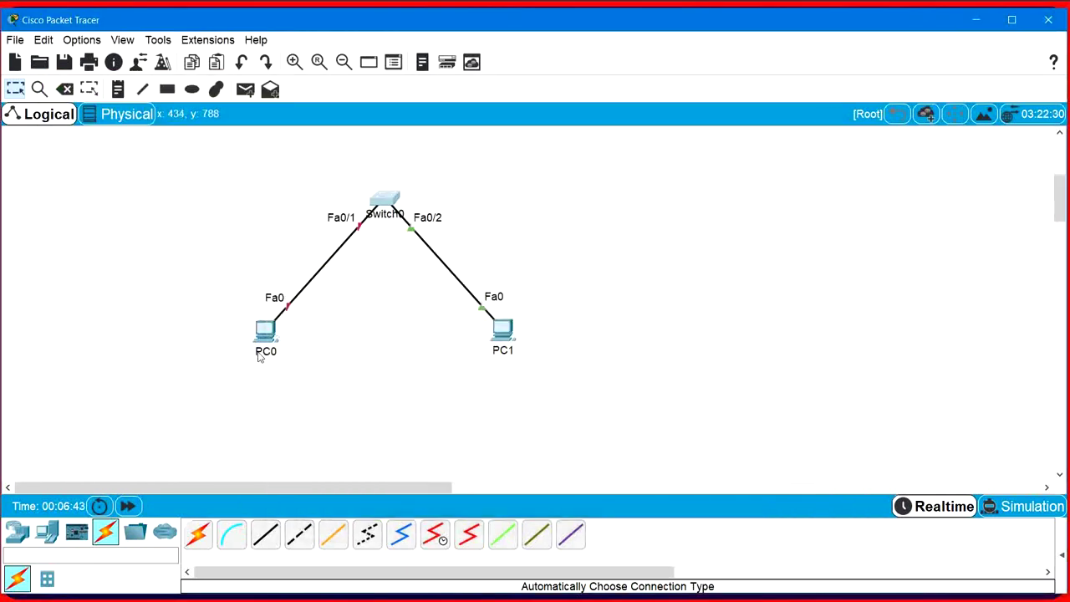
{"action": "left_click", "coordinate": [265, 335]}
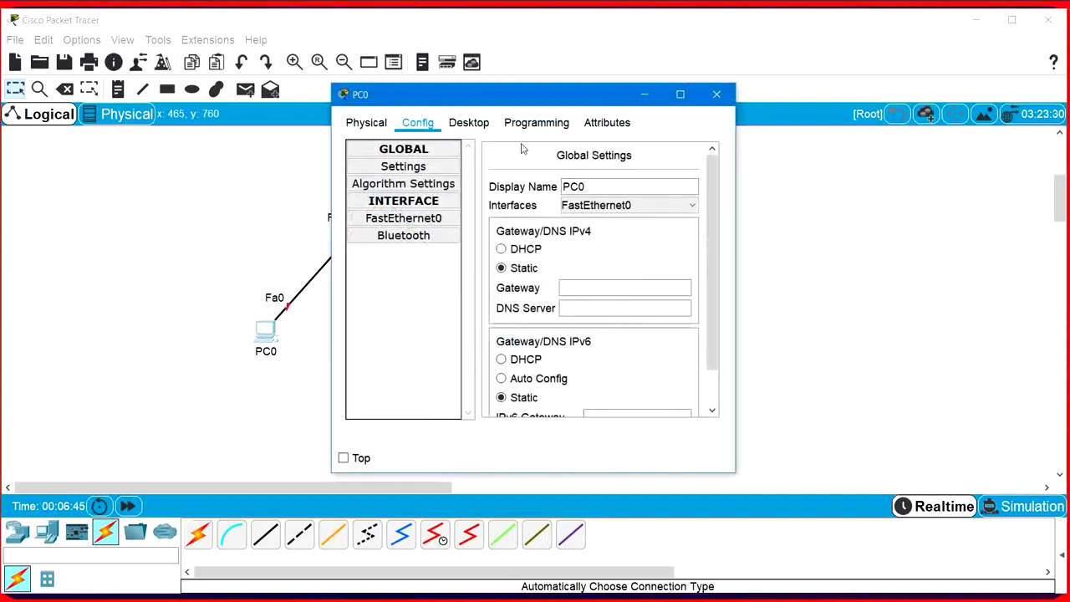
{"action": "left_click", "coordinate": [485, 123]}
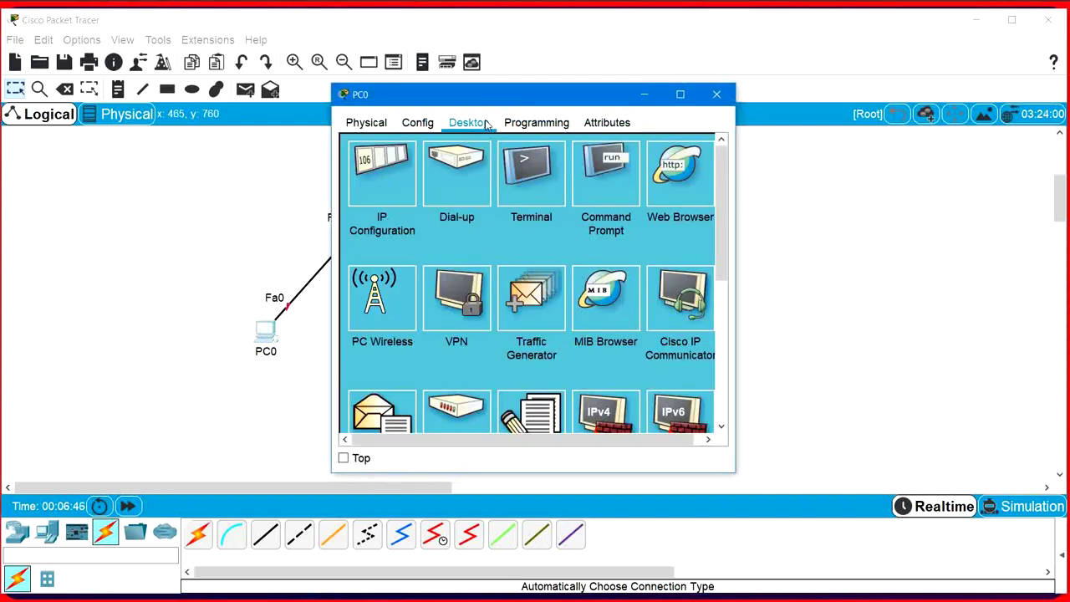
{"action": "left_click", "coordinate": [616, 177]}
{"action": "type", "text": "ping "}
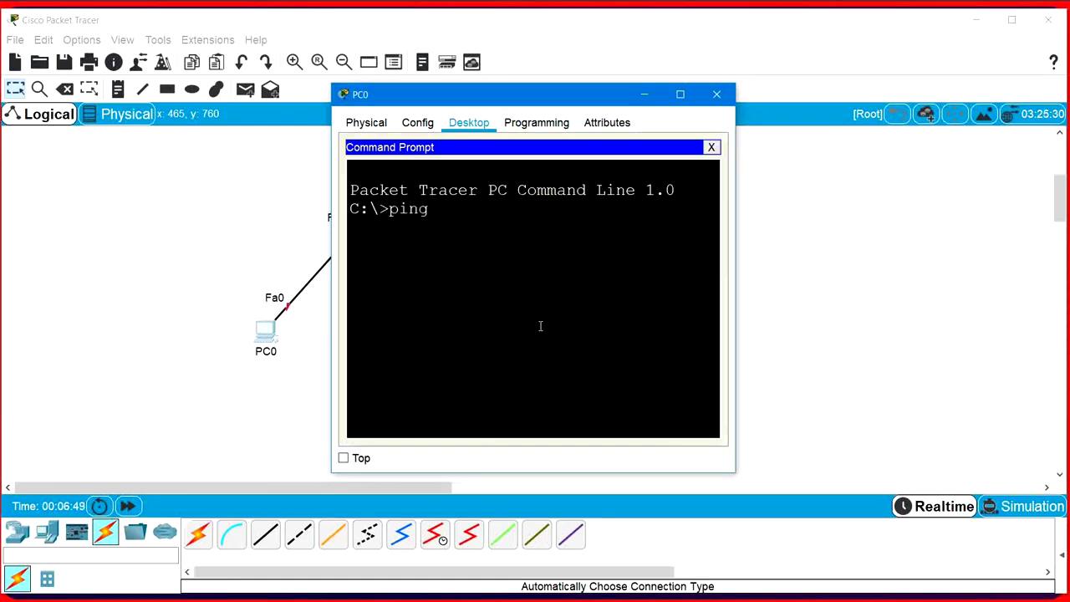
{"action": "type", "text": "10.0.0.2"}
{"action": "key", "text": "Return"}
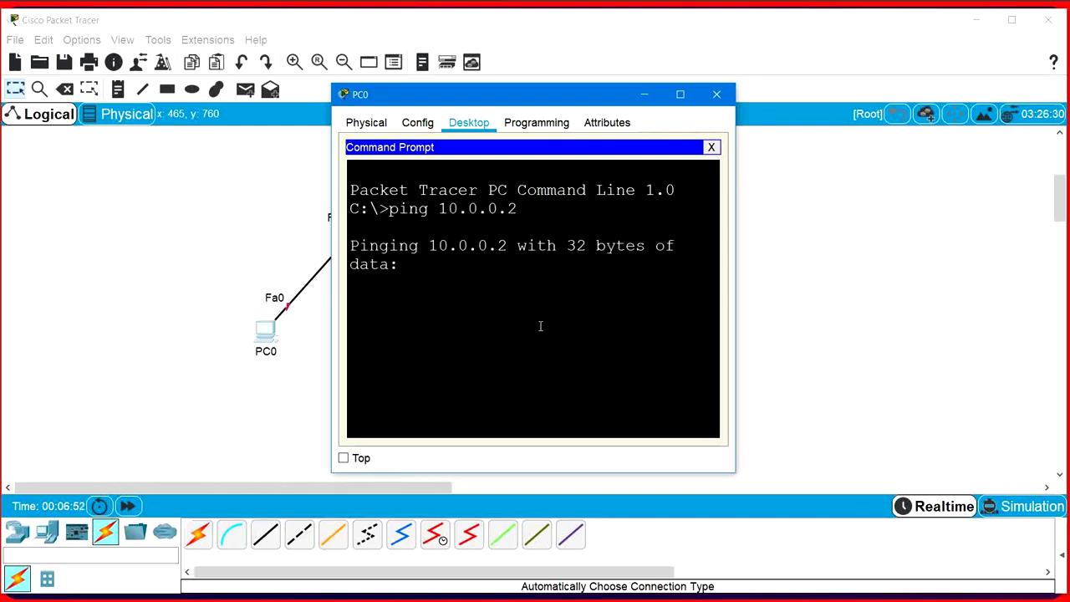
{"action": "left_click", "coordinate": [649, 95]}
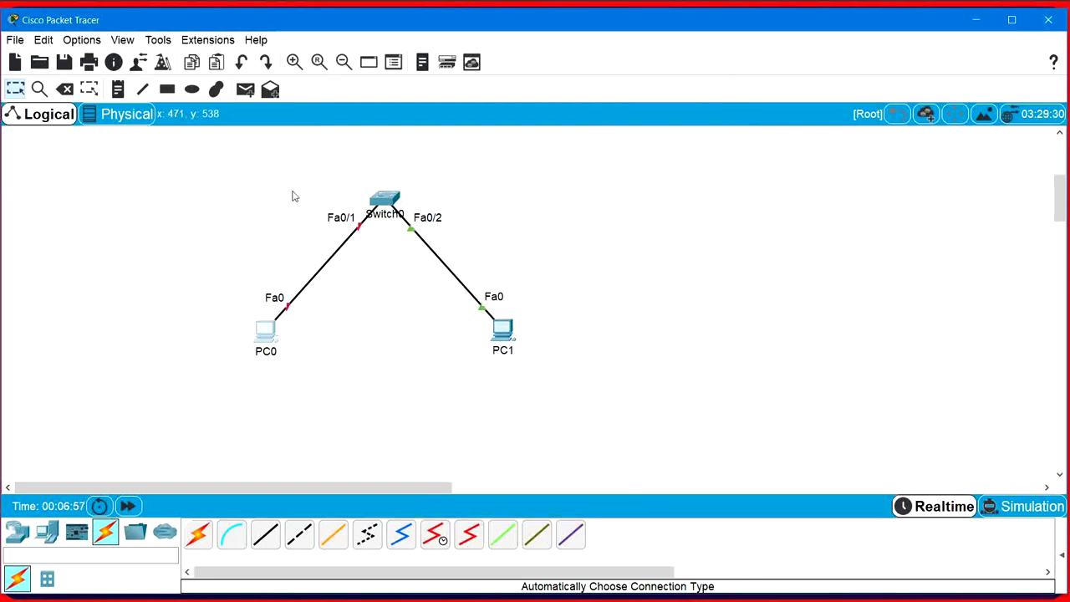
{"action": "left_click_drag", "start_coordinate": [293, 190], "coordinate": [364, 261]}
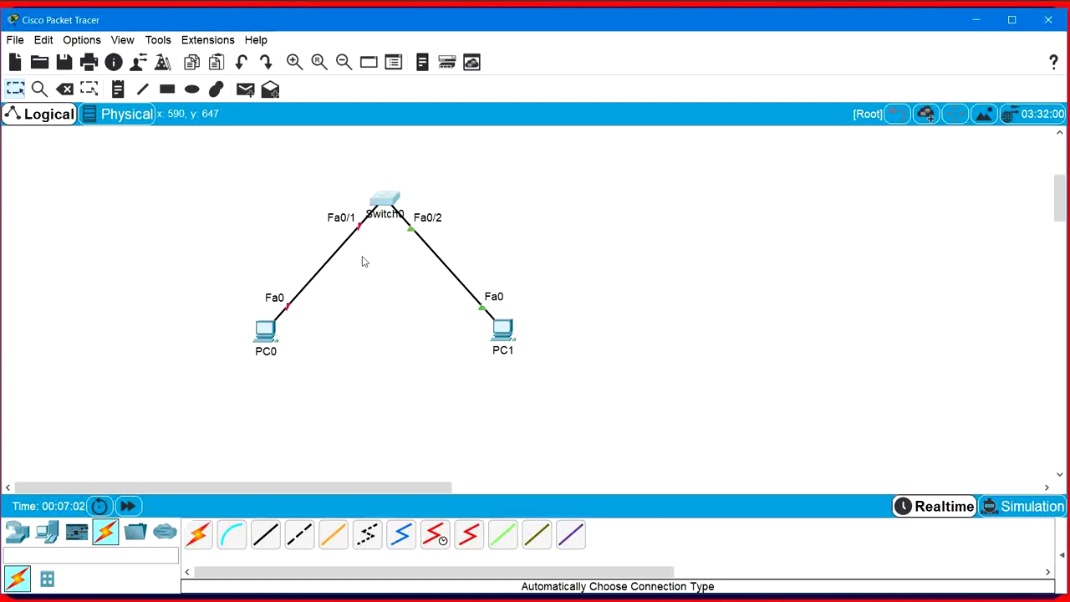
Enter interface configuration for FastEthernet0/1 on Switch0 via configure terminal
{"action": "left_click", "coordinate": [390, 204]}
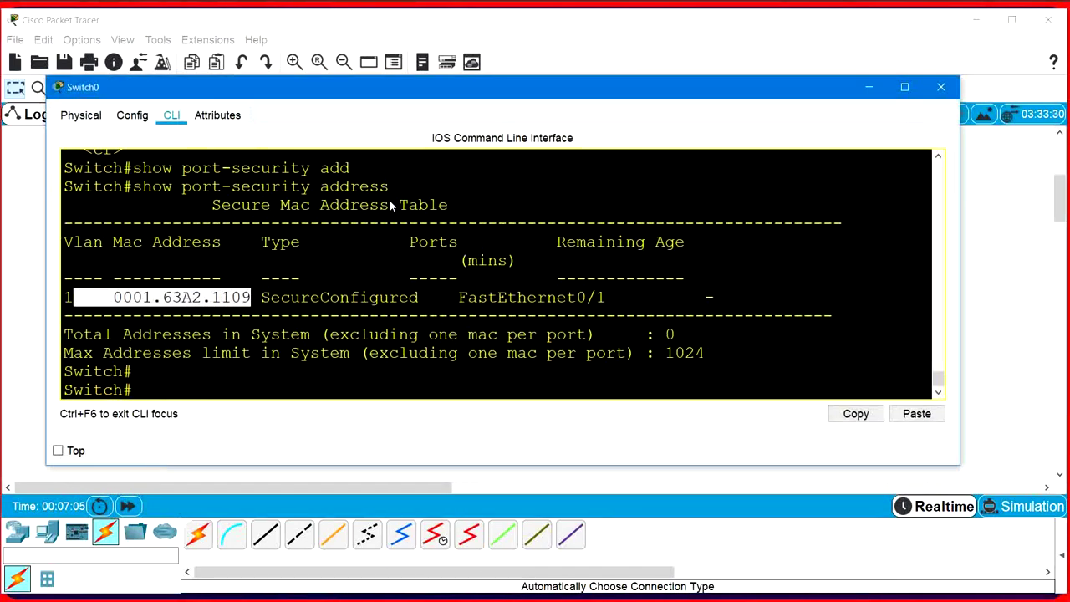
{"action": "left_click", "coordinate": [458, 352]}
{"action": "key", "text": "Return"}
{"action": "key", "text": "Return"}
{"action": "key", "text": "Return"}
{"action": "key", "text": "Return"}
{"action": "key", "text": "Return"}
{"action": "type", "text": "c"}
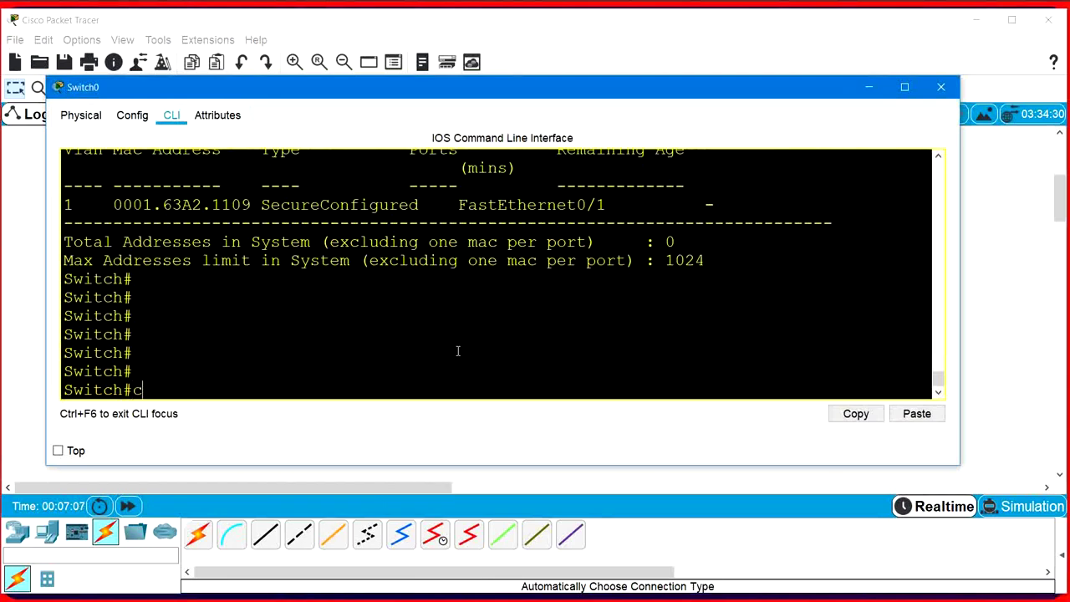
{"action": "type", "text": "onf"}
{"action": "key", "text": "Tab"}
{"action": "key", "text": "Return"}
{"action": "key", "text": "Return"}
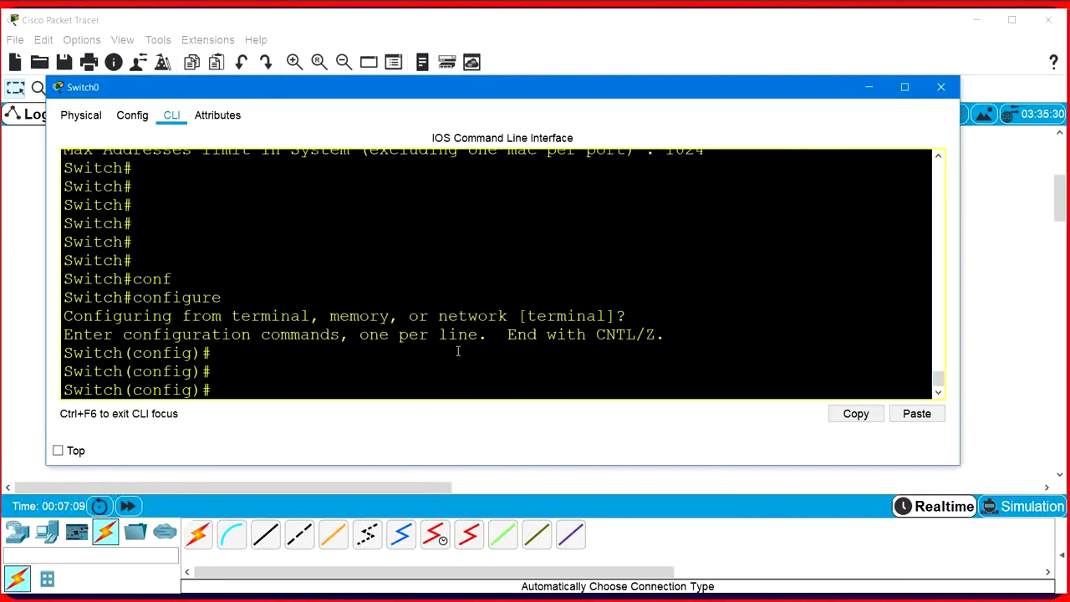
{"action": "type", "text": "int"}
{"action": "key", "text": "Tab"}
{"action": "type", "text": "fas"}
{"action": "key", "text": "Tab"}
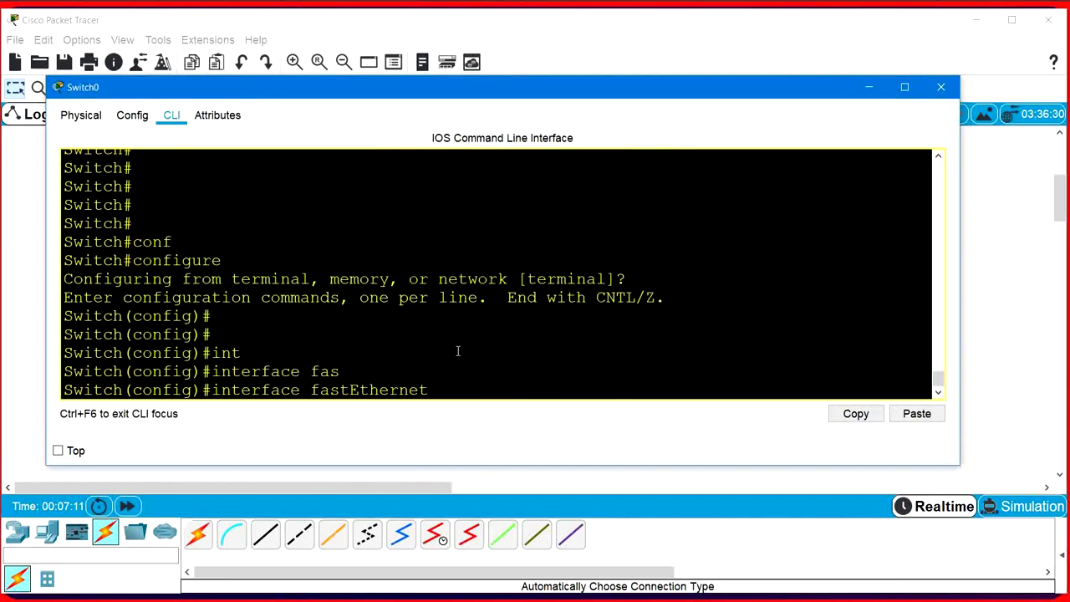
{"action": "type", "text": "0/1"}
{"action": "key", "text": "Return"}
Run no shutdown on Fa0/1 twice while the port still reports down
{"action": "key", "text": "Return"}
{"action": "key", "text": "Return"}
{"action": "key", "text": "Return"}
{"action": "type", "text": "n"}
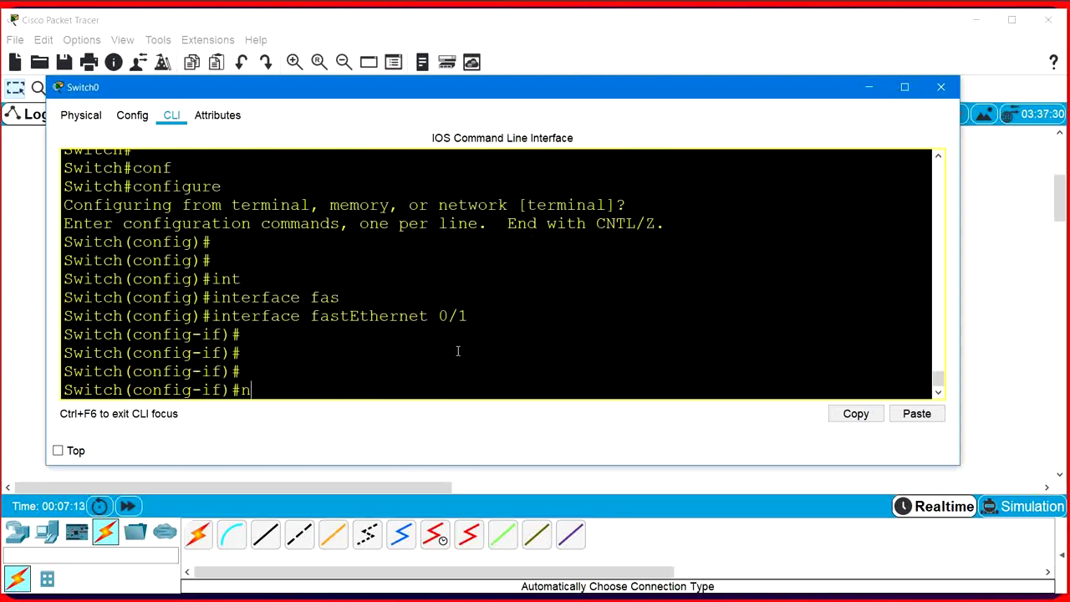
{"action": "type", "text": "o sh"}
{"action": "key", "text": "Tab"}
{"action": "key", "text": "Return"}
{"action": "key", "text": "Return"}
{"action": "key", "text": "Return"}
{"action": "key", "text": "Return"}
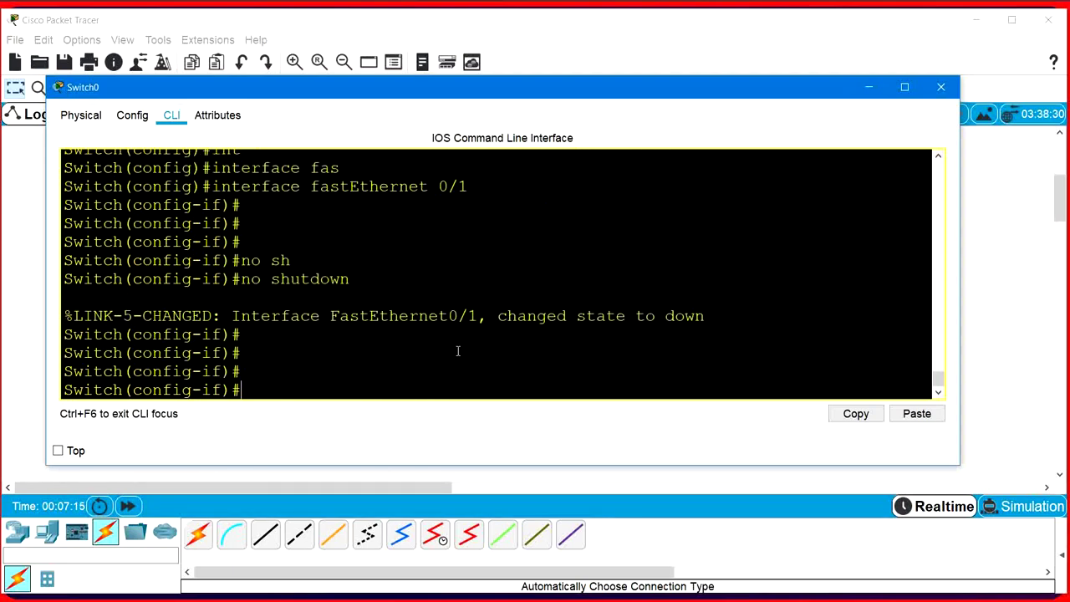
{"action": "left_click_drag", "start_coordinate": [519, 311], "coordinate": [706, 317]}
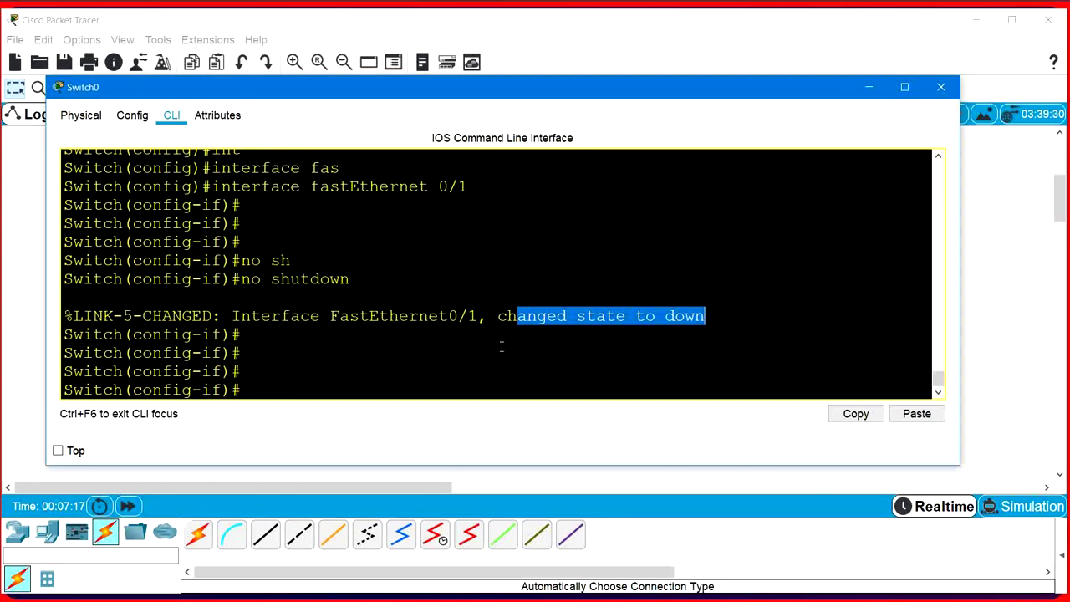
{"action": "left_click", "coordinate": [499, 346]}
{"action": "key", "text": "Up"}
{"action": "key", "text": "Return"}
{"action": "key", "text": "Return"}
{"action": "key", "text": "Return"}
{"action": "key", "text": "Return"}
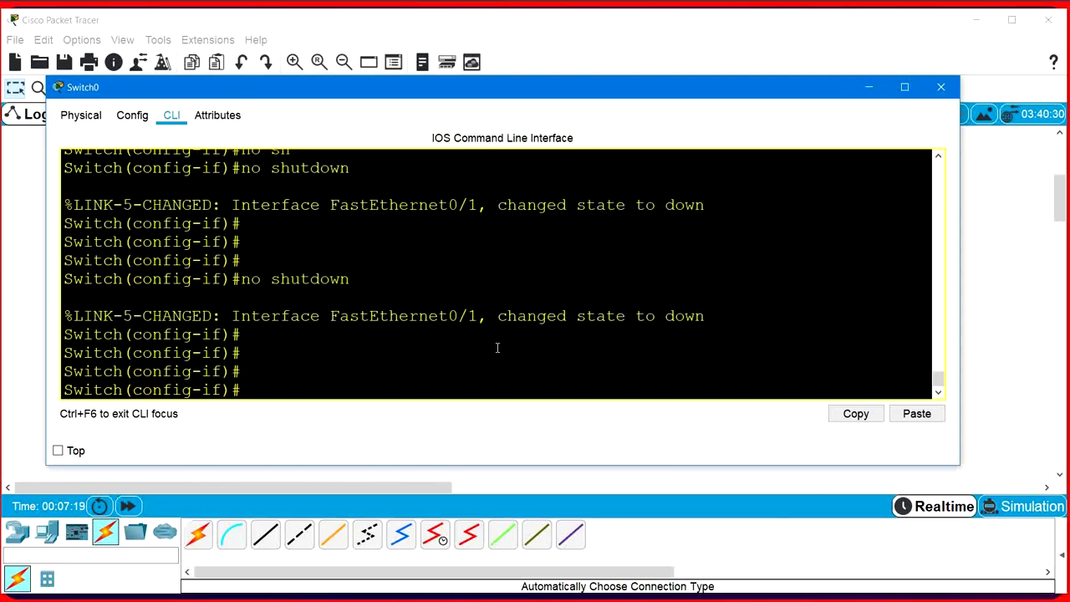
{"action": "left_click_drag", "start_coordinate": [562, 86], "coordinate": [598, 99]}
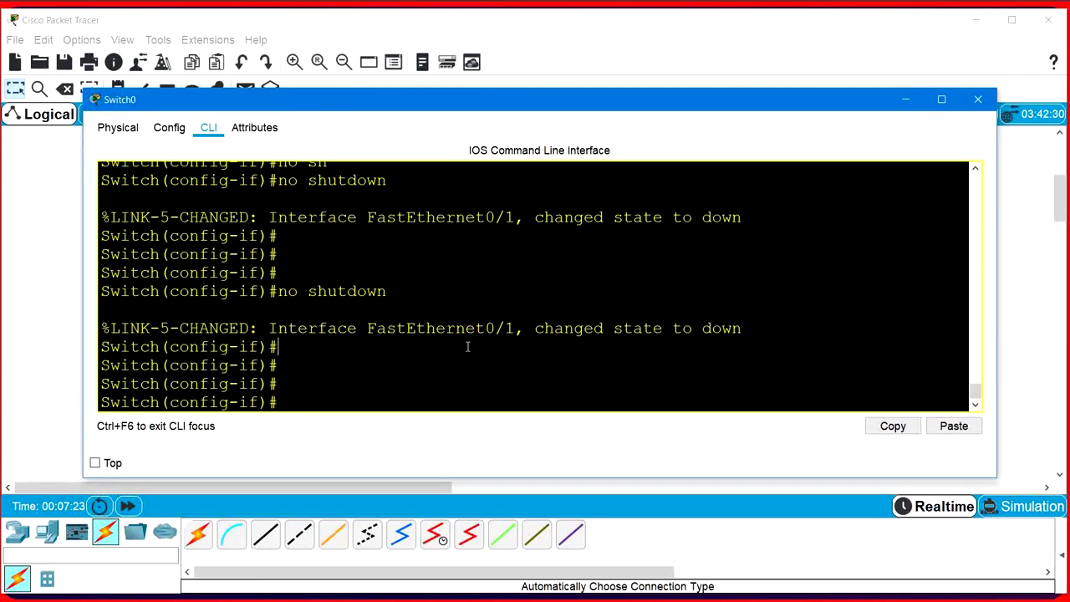
Bounce Fa0/1 with shutdown then no shutdown until line protocol comes up
{"action": "key", "text": "Return"}
{"action": "type", "text": "s"}
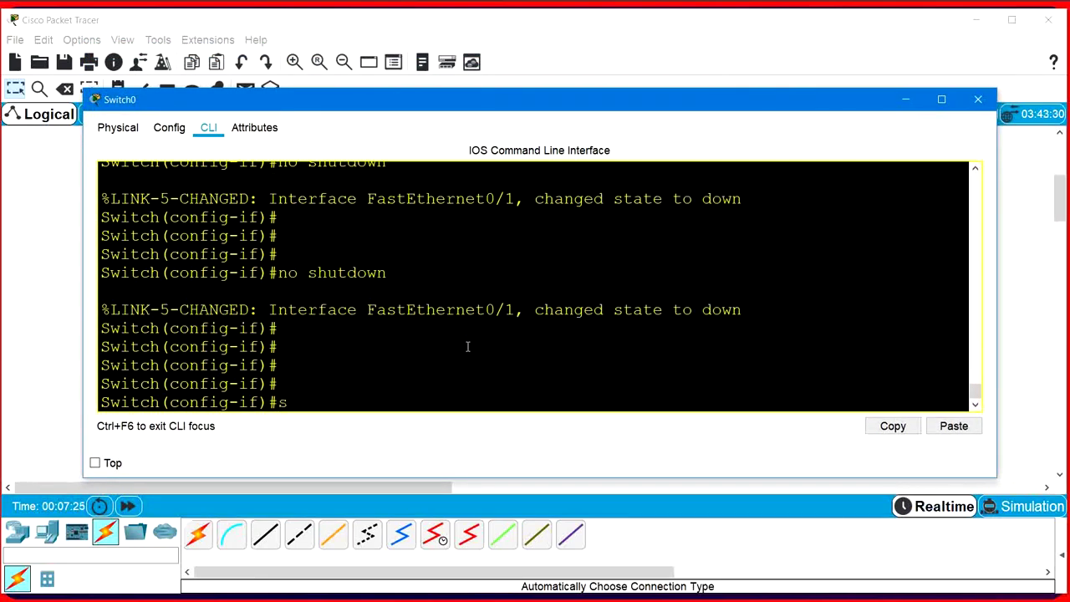
{"action": "type", "text": "h"}
{"action": "key", "text": "Tab"}
{"action": "key", "text": "Return"}
{"action": "key", "text": "Return"}
{"action": "key", "text": "Return"}
{"action": "key", "text": "Return"}
{"action": "key", "text": "Return"}
{"action": "key", "text": "Return"}
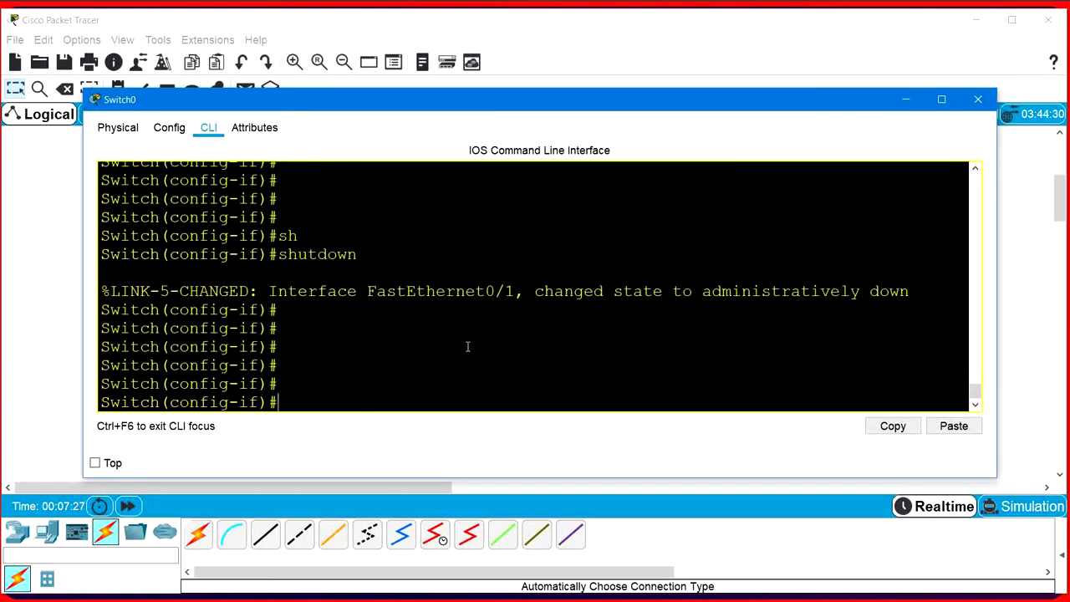
{"action": "type", "text": "no sh"}
{"action": "key", "text": "Tab"}
{"action": "key", "text": "Return"}
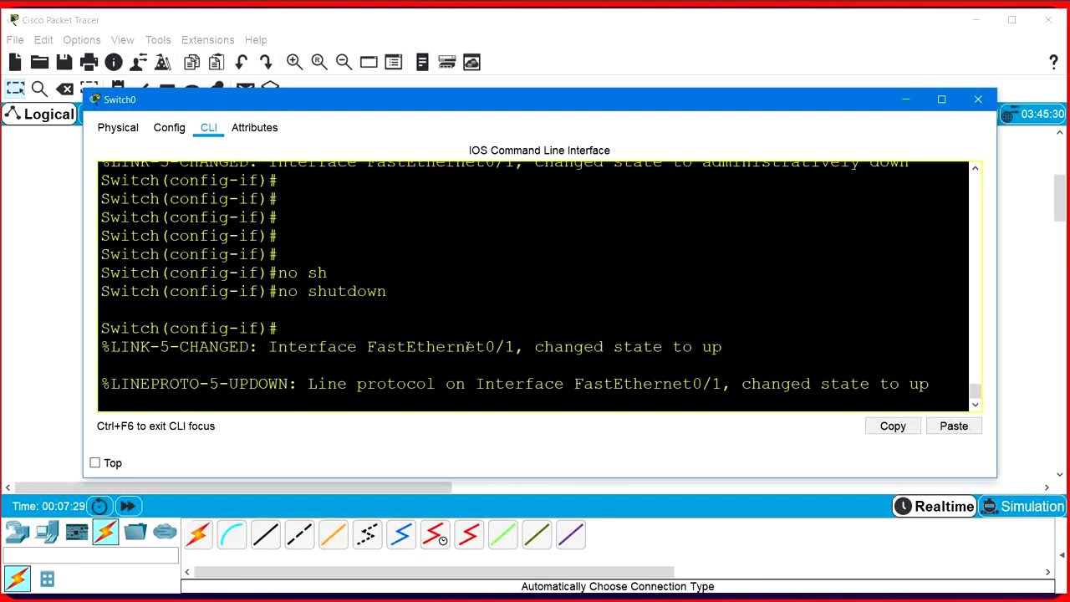
{"action": "key", "text": "Return"}
{"action": "key", "text": "Return"}
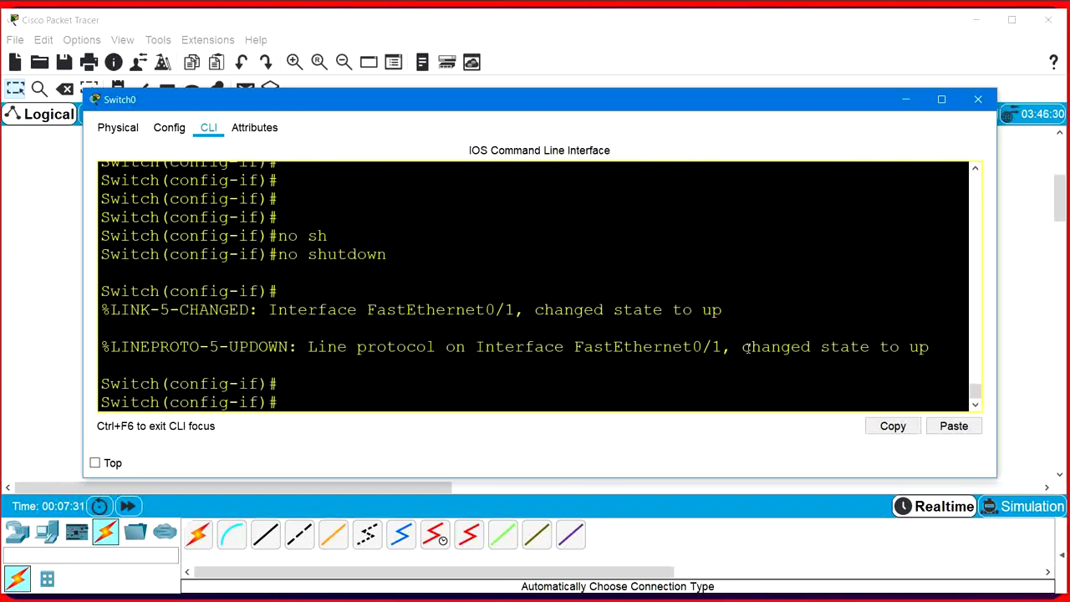
{"action": "left_click_drag", "start_coordinate": [749, 347], "coordinate": [930, 348]}
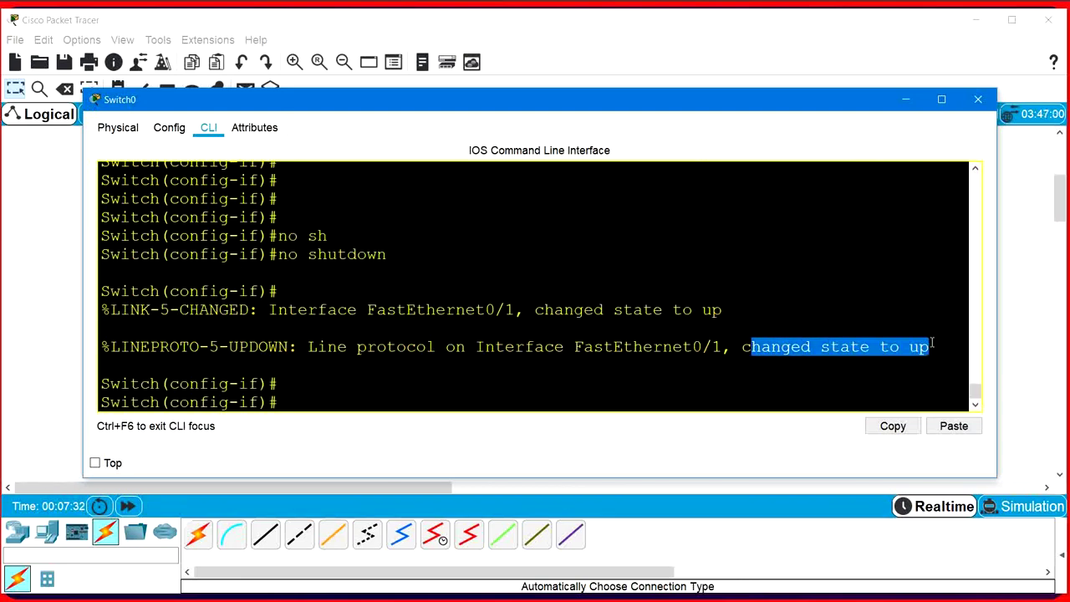
{"action": "left_click", "coordinate": [902, 102]}
{"action": "mouse_move", "coordinate": [270, 329]}
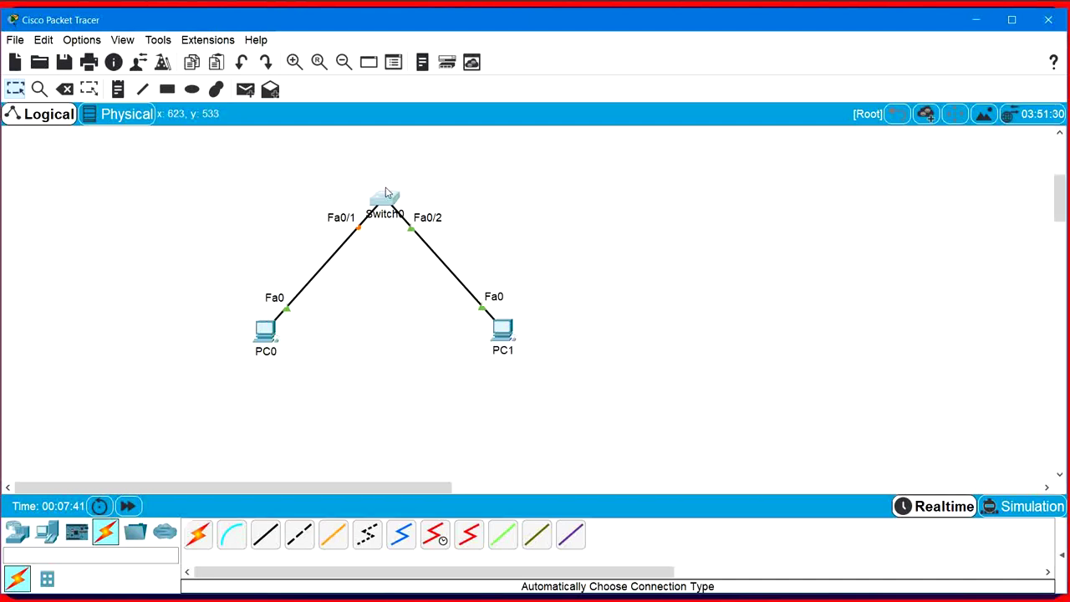
Start entering switchport port-security violation on Fa0/1 in Switch0's CLI
{"action": "left_click", "coordinate": [386, 199]}
{"action": "left_click", "coordinate": [383, 324]}
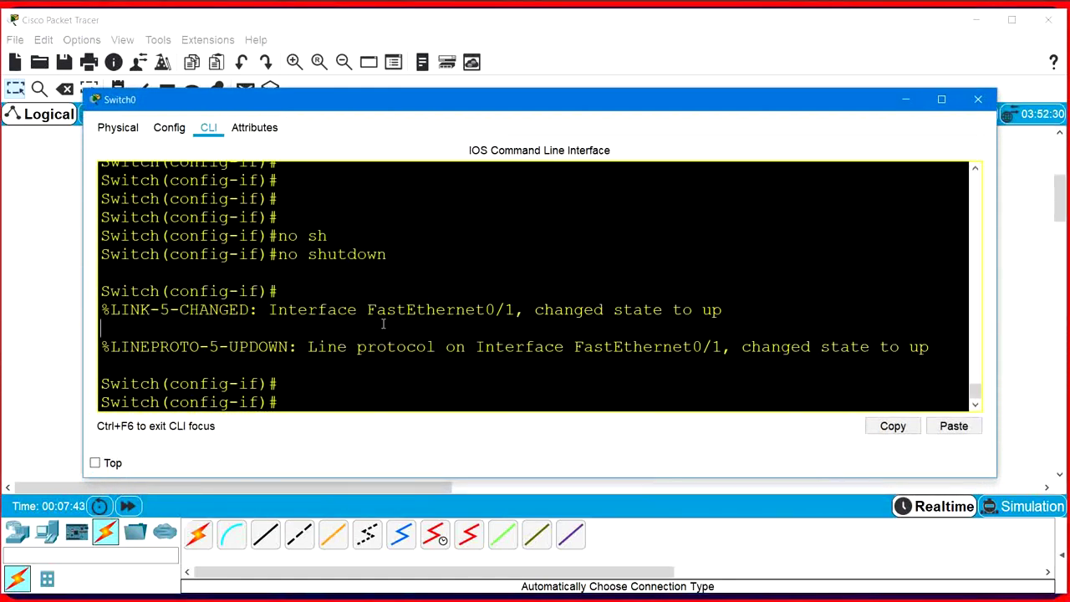
{"action": "key", "text": "Return"}
{"action": "key", "text": "Return"}
{"action": "key", "text": "Return"}
{"action": "key", "text": "Return"}
{"action": "key", "text": "Return"}
{"action": "type", "text": "e"}
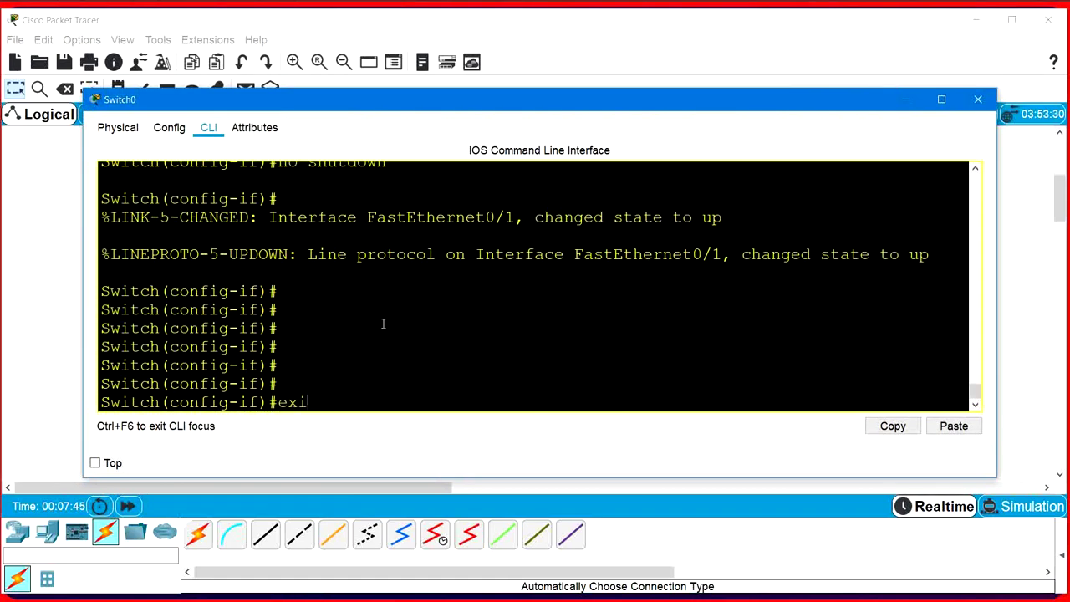
{"action": "key", "text": "BackSpace"}
{"action": "type", "text": "sw"}
{"action": "key", "text": "Tab"}
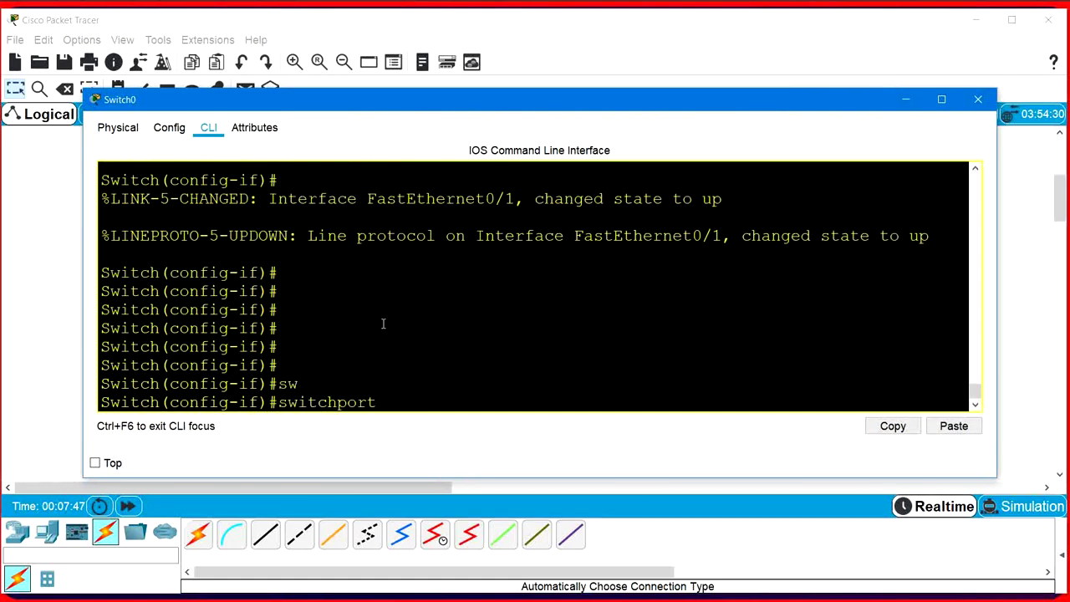
{"action": "type", "text": "port-security"}
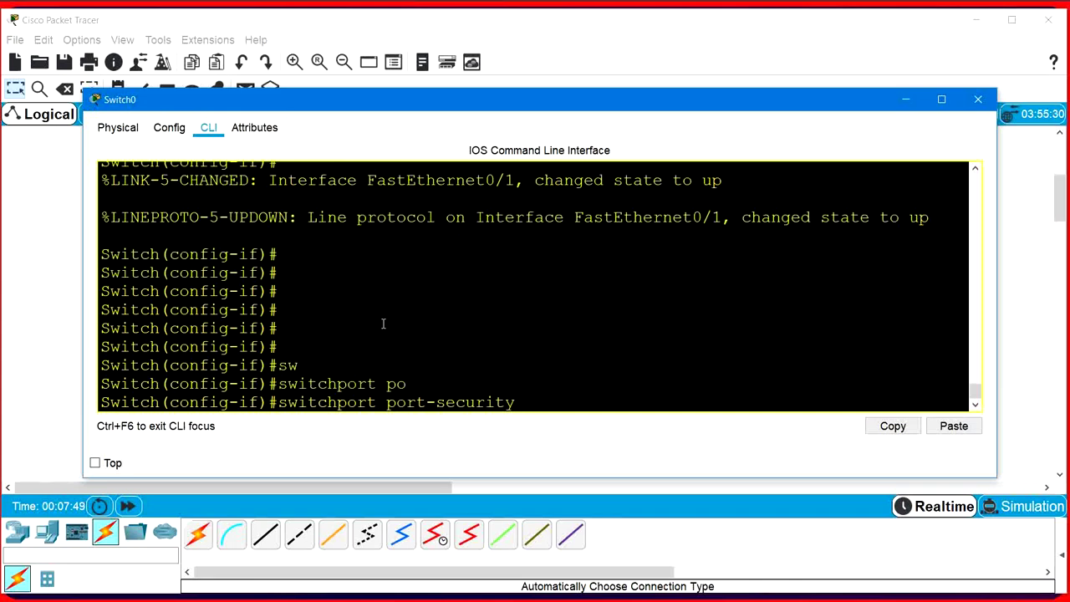
{"action": "type", "text": "vio"}
{"action": "key", "text": "Tab"}
Apply restrict as the violation mode after backing out of protect
{"action": "type", "text": "?"}
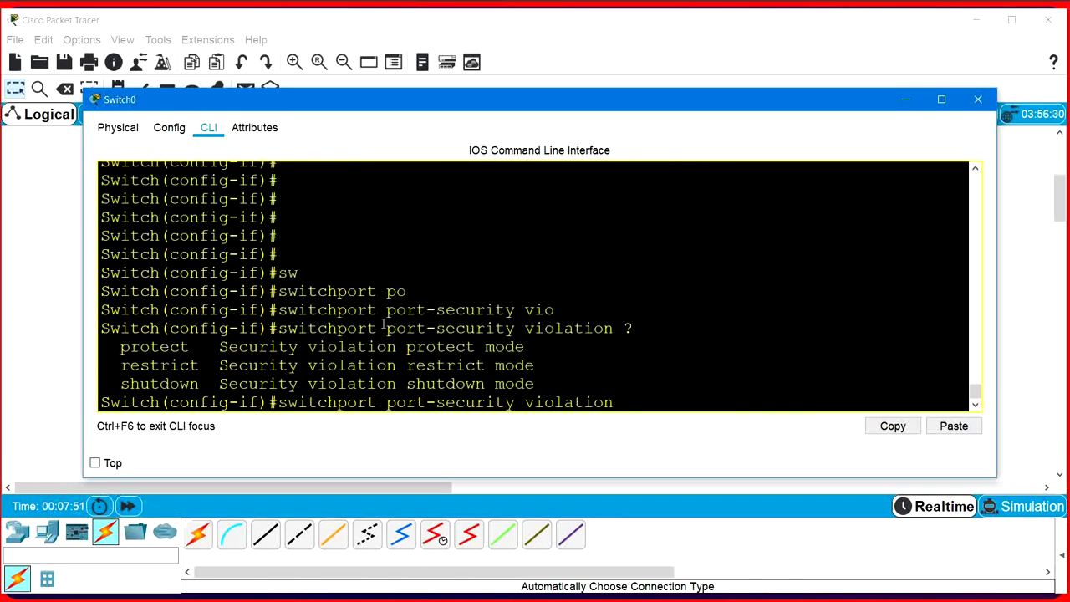
{"action": "type", "text": "pro"}
{"action": "key", "text": "Tab"}
{"action": "key", "text": "BackSpace"}
{"action": "key", "text": "BackSpace"}
{"action": "key", "text": "BackSpace"}
{"action": "key", "text": "BackSpace"}
{"action": "key", "text": "BackSpace"}
{"action": "key", "text": "BackSpace"}
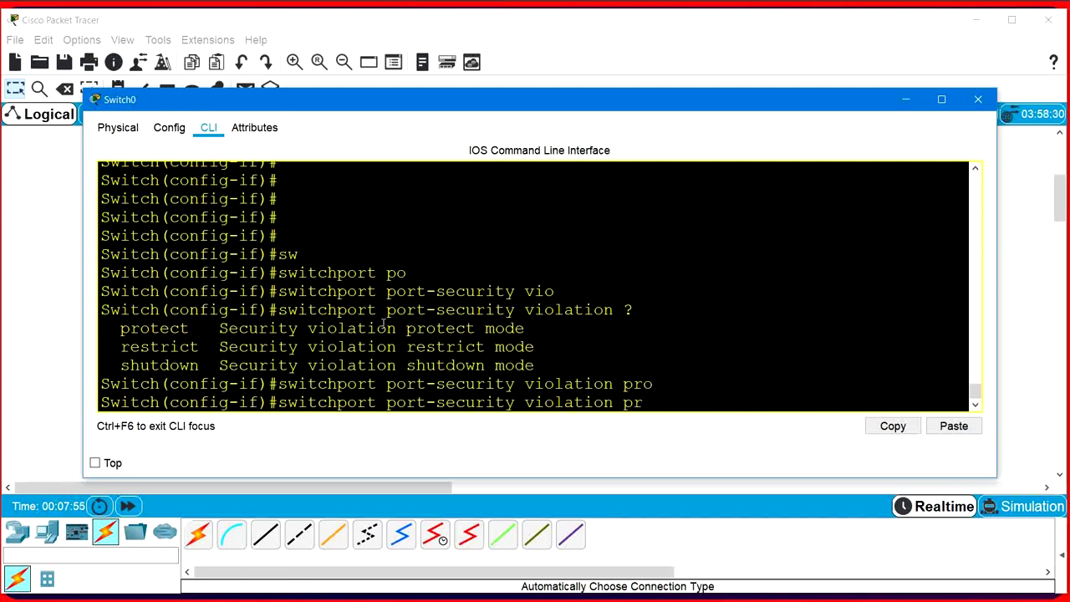
{"action": "key", "text": "BackSpace"}
{"action": "key", "text": "BackSpace"}
{"action": "type", "text": "rw"}
{"action": "key", "text": "BackSpace"}
{"action": "type", "text": "es"}
{"action": "key", "text": "Tab"}
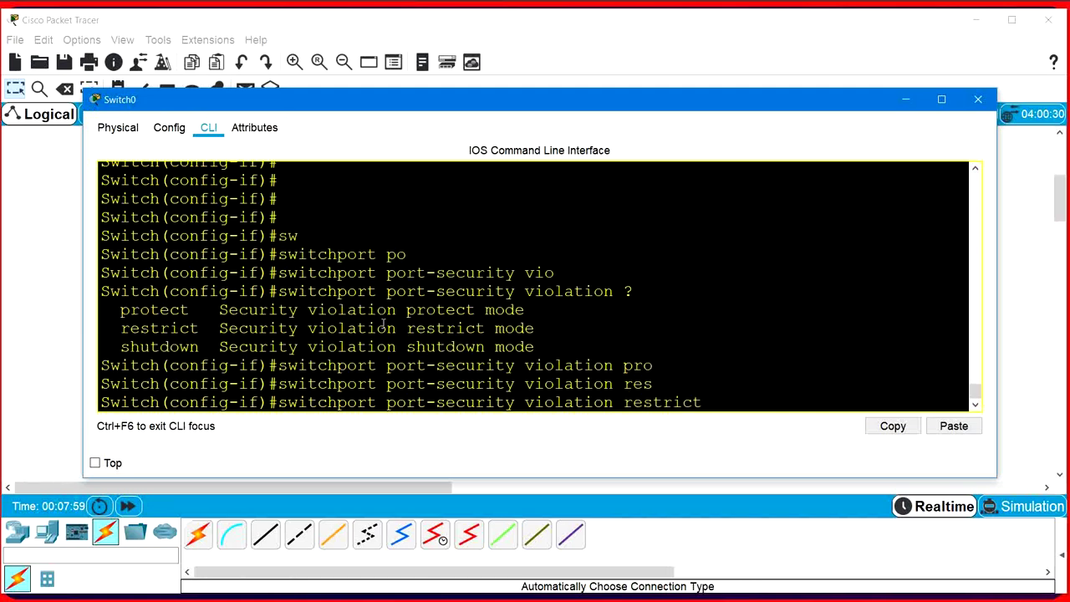
{"action": "key", "text": "Return"}
{"action": "key", "text": "Return"}
{"action": "key", "text": "Return"}
{"action": "key", "text": "Return"}
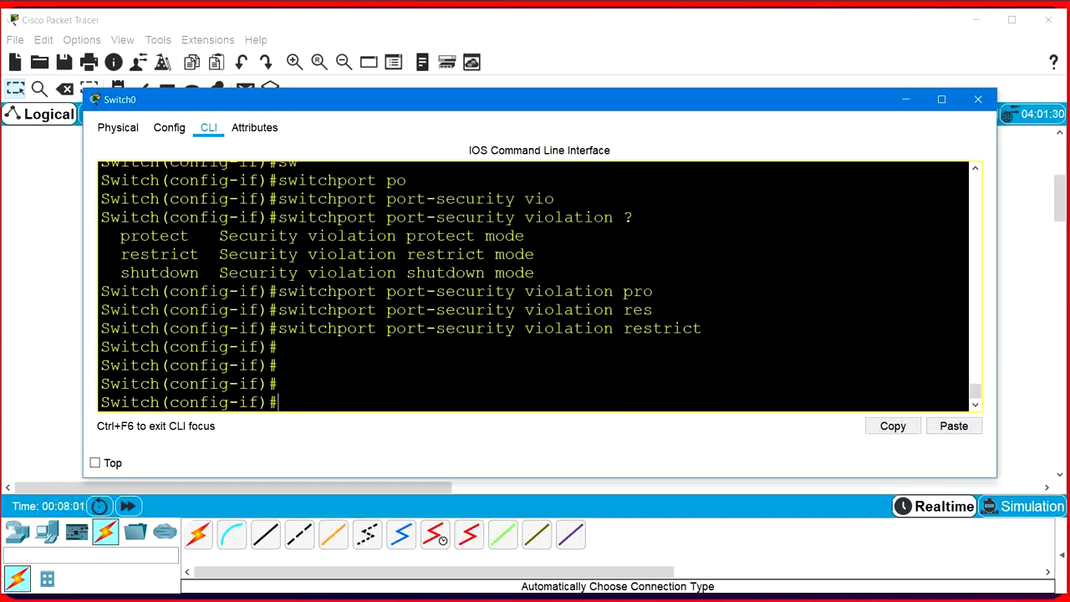
{"action": "left_click", "coordinate": [905, 99]}
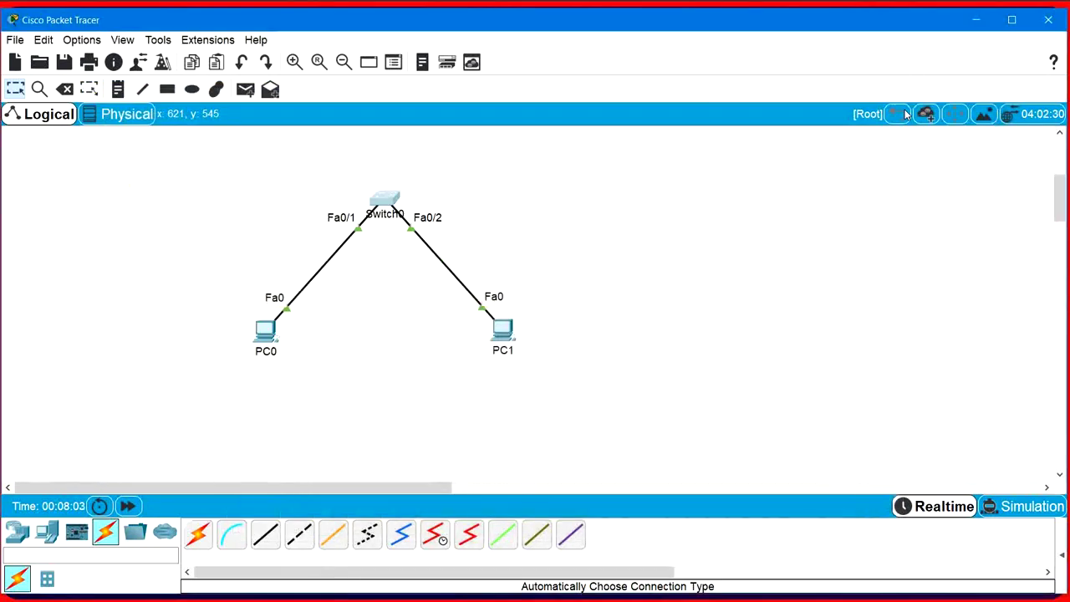